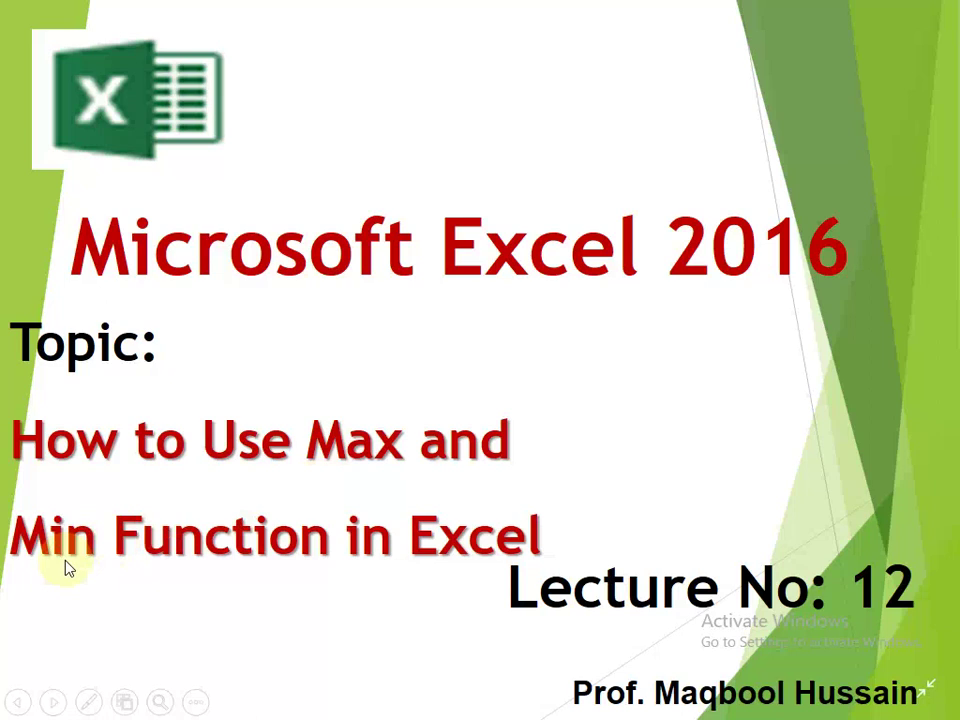
Exit full-screen view of the Excel 2016 Max and Min title slide in Photos.
key("Escape")
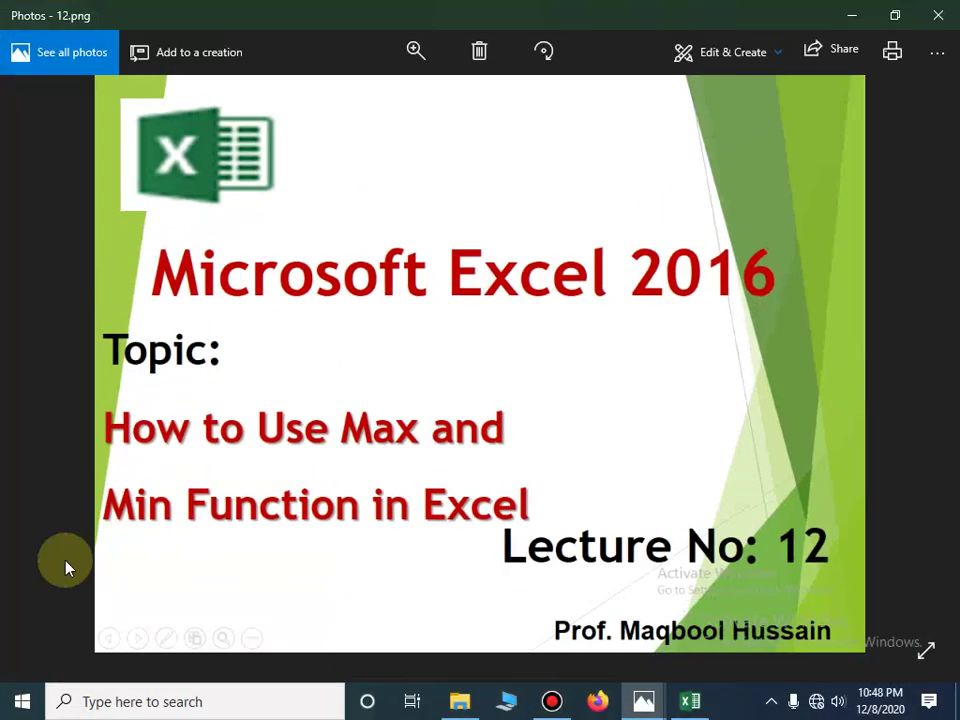
Close Photos and enter 122, 10, 5, 88, 77 and 15 across A1 to F1.
left_click(938, 14)
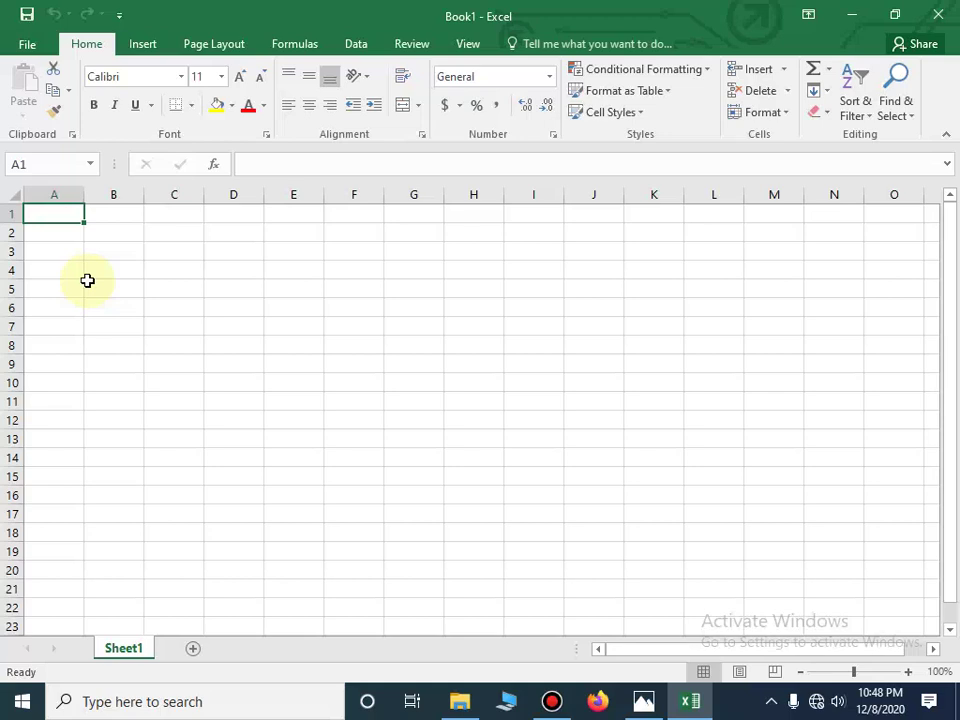
type("12")
type("2")
key("Tab")
type("10")
key("Tab")
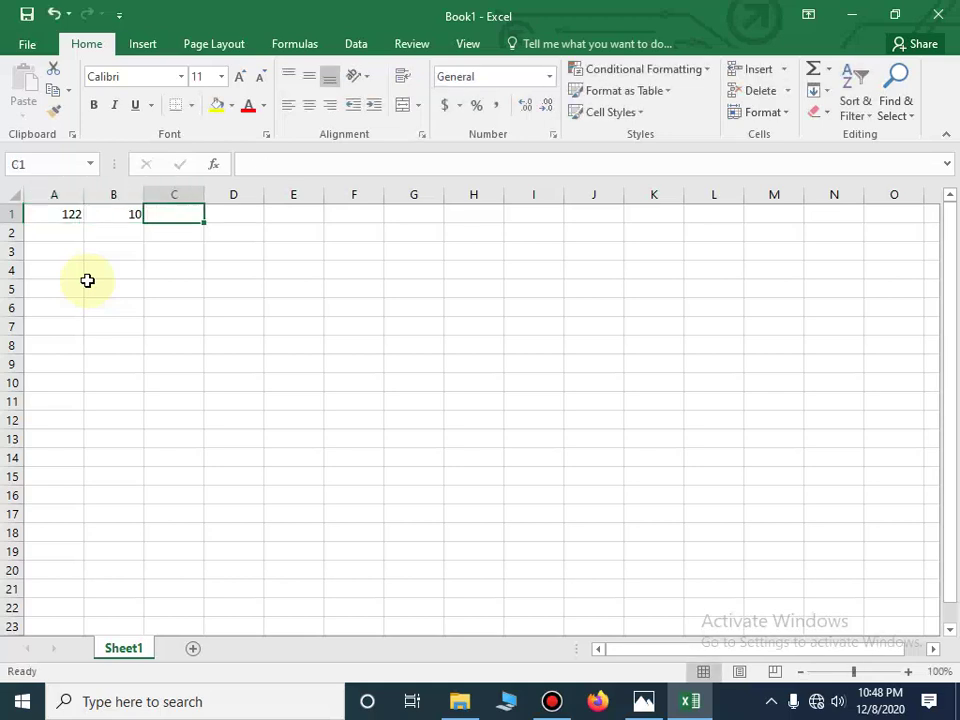
type("5")
key("Tab")
type("88")
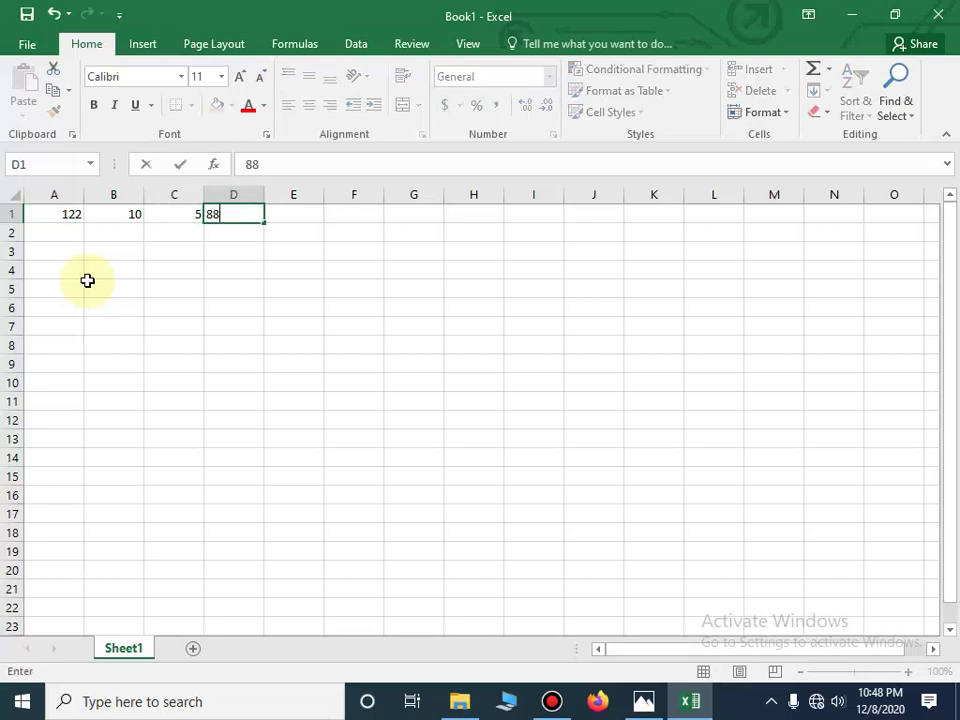
key("Tab")
type("77")
key("Tab")
type("1")
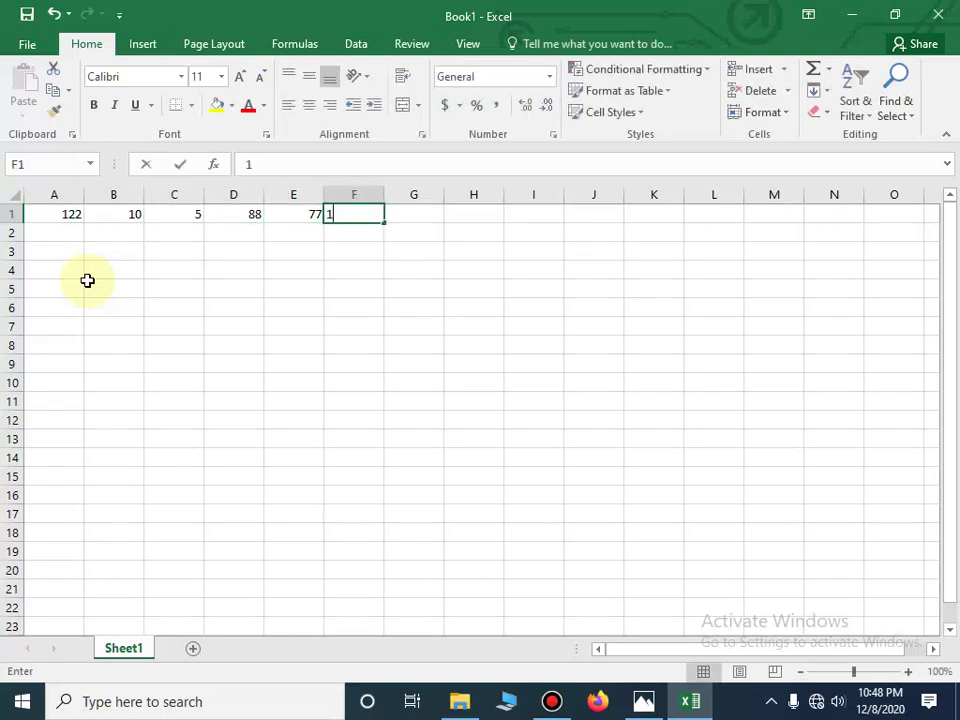
type("5")
key("Tab")
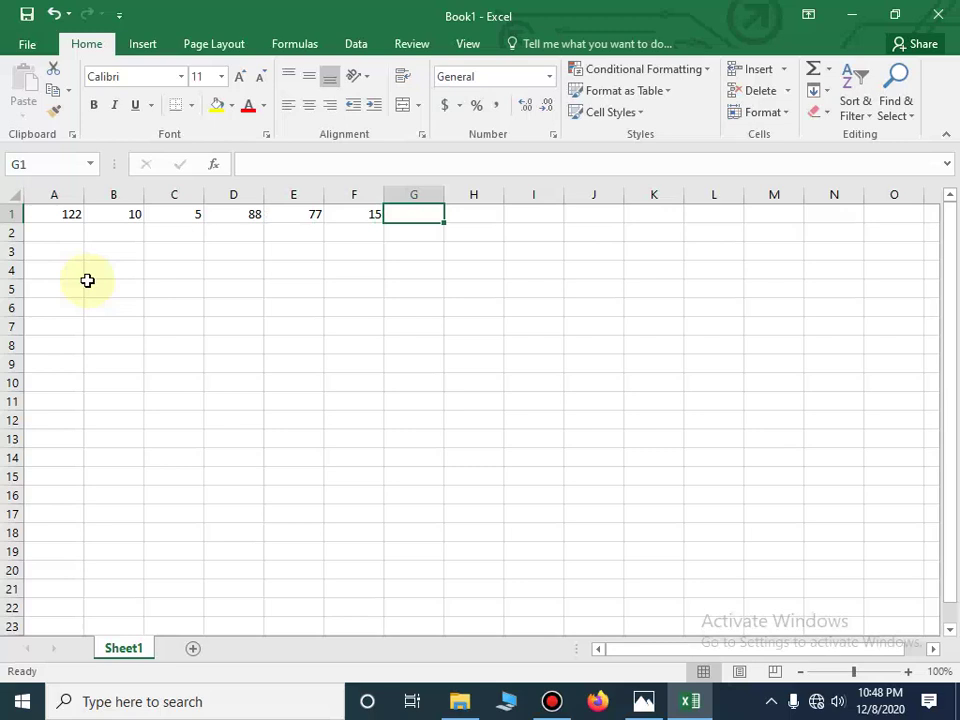
Enter 32 in G1, correct A1 from 122 to 12, and select A1:G1.
type("32")
left_click(245, 327)
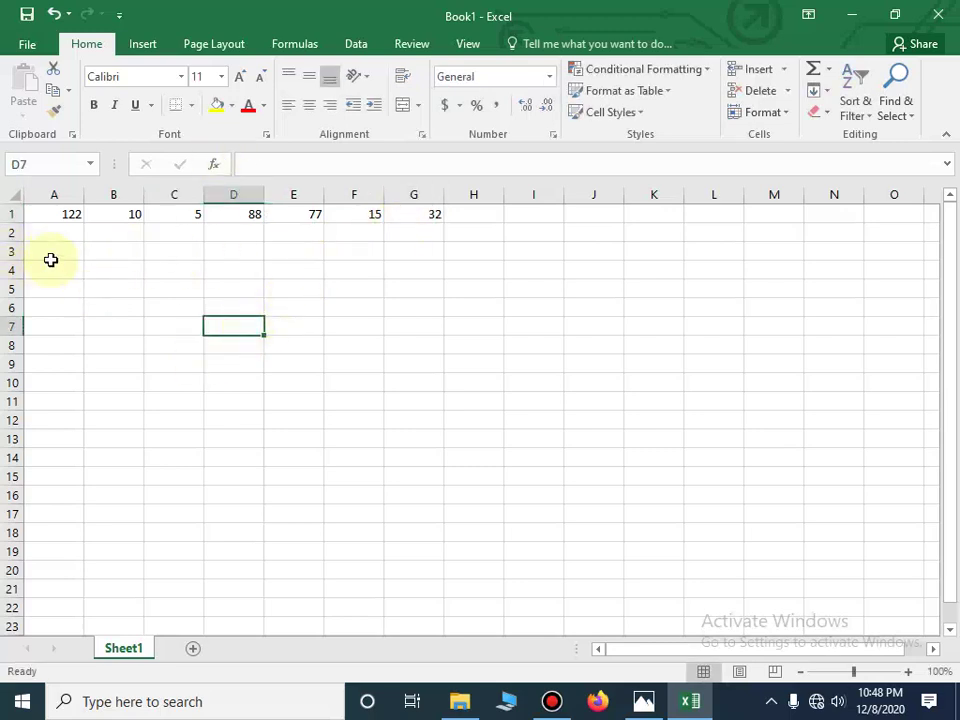
left_click(62, 216)
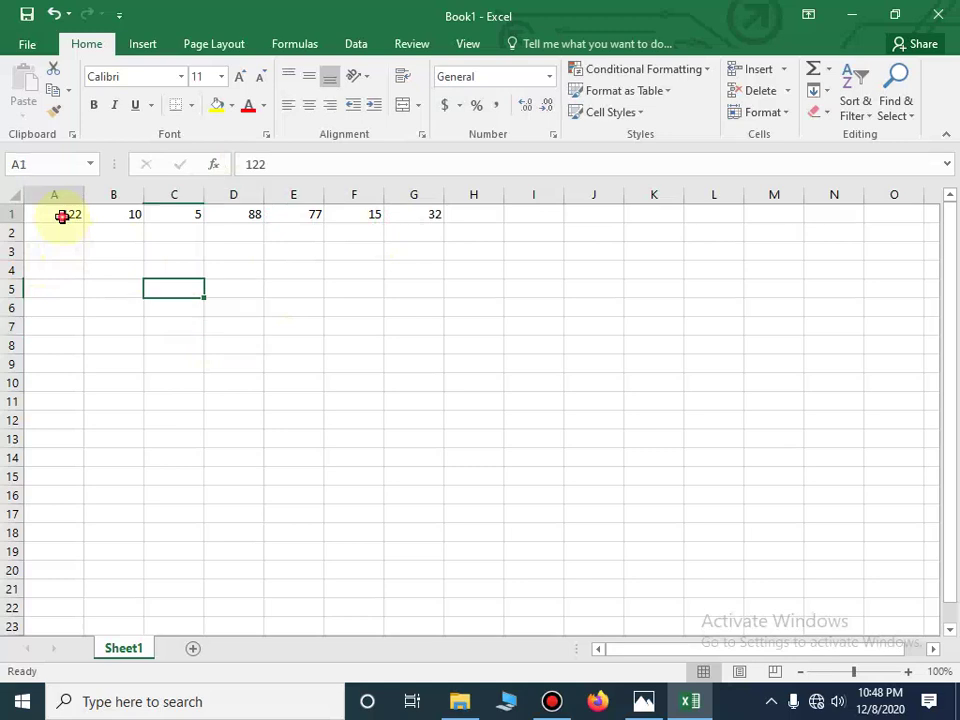
left_click(255, 164)
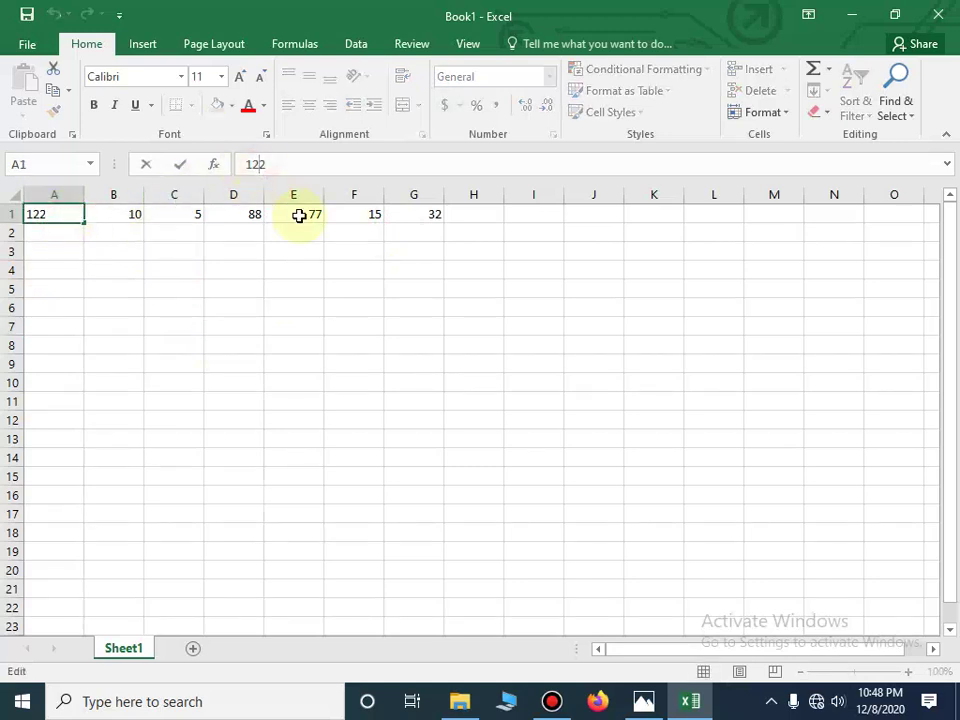
key("BackSpace")
left_click(233, 345)
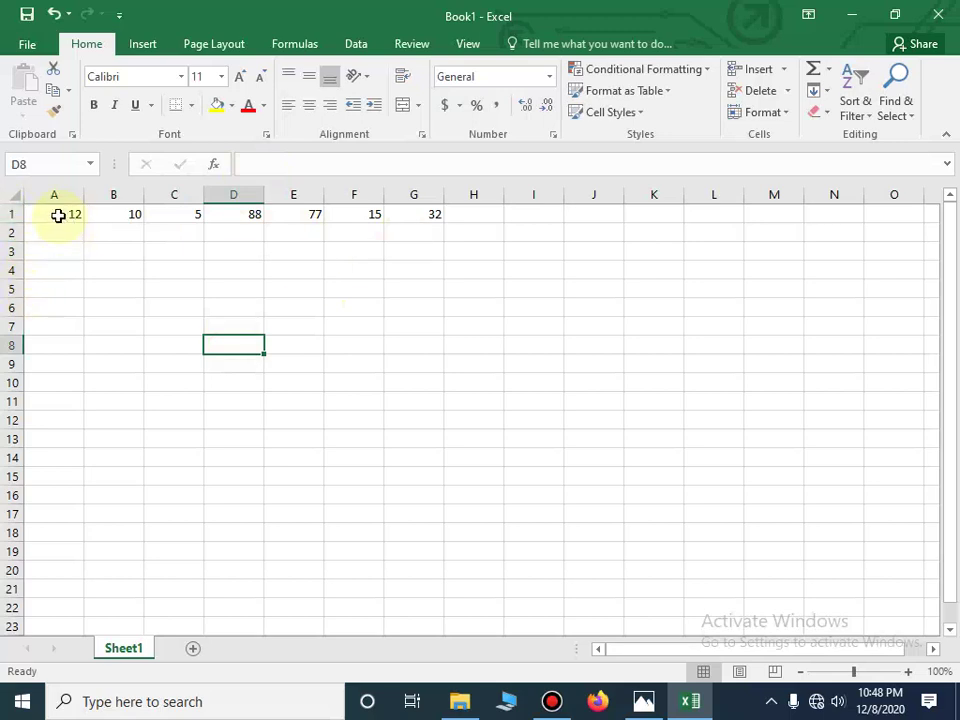
left_click_drag(58, 215, 409, 216)
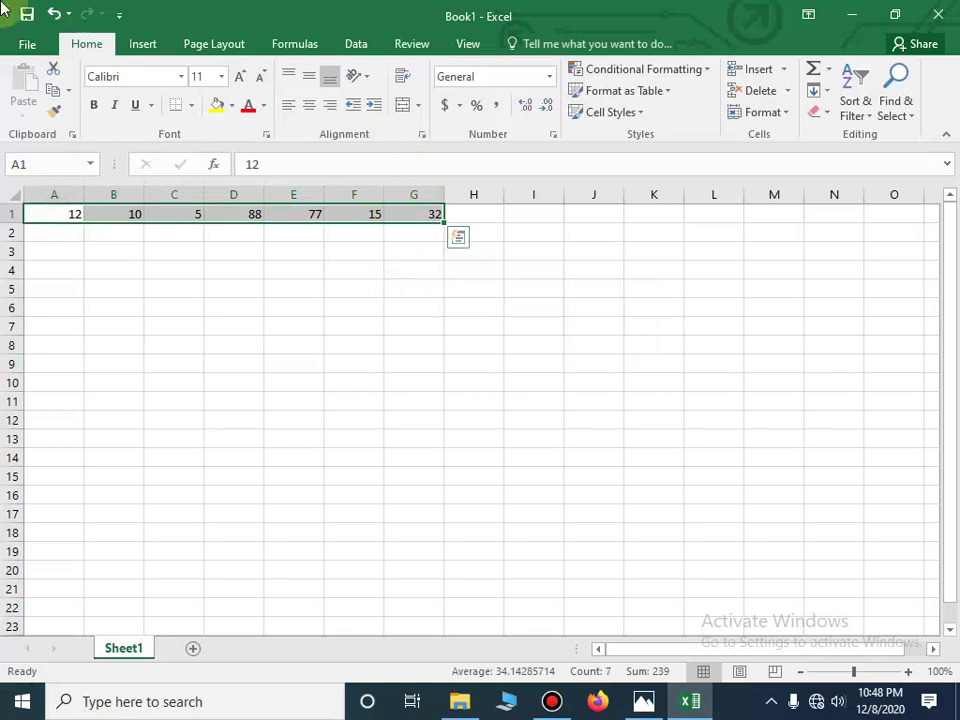
Use AutoSum's Max on the Formulas tab to put 88 in H1.
left_click(298, 45)
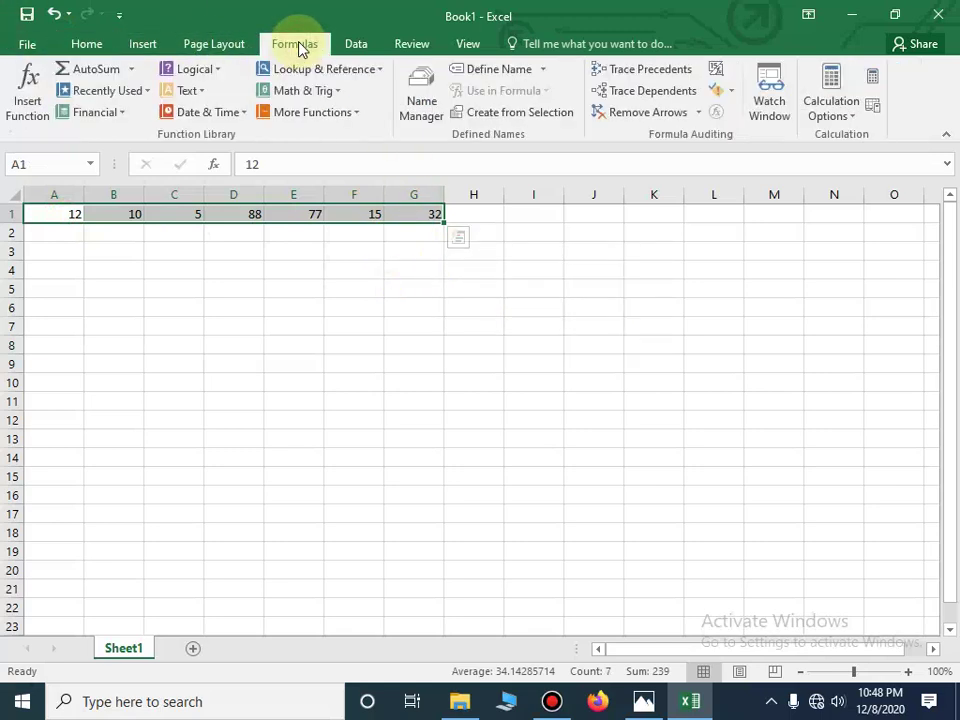
left_click(133, 70)
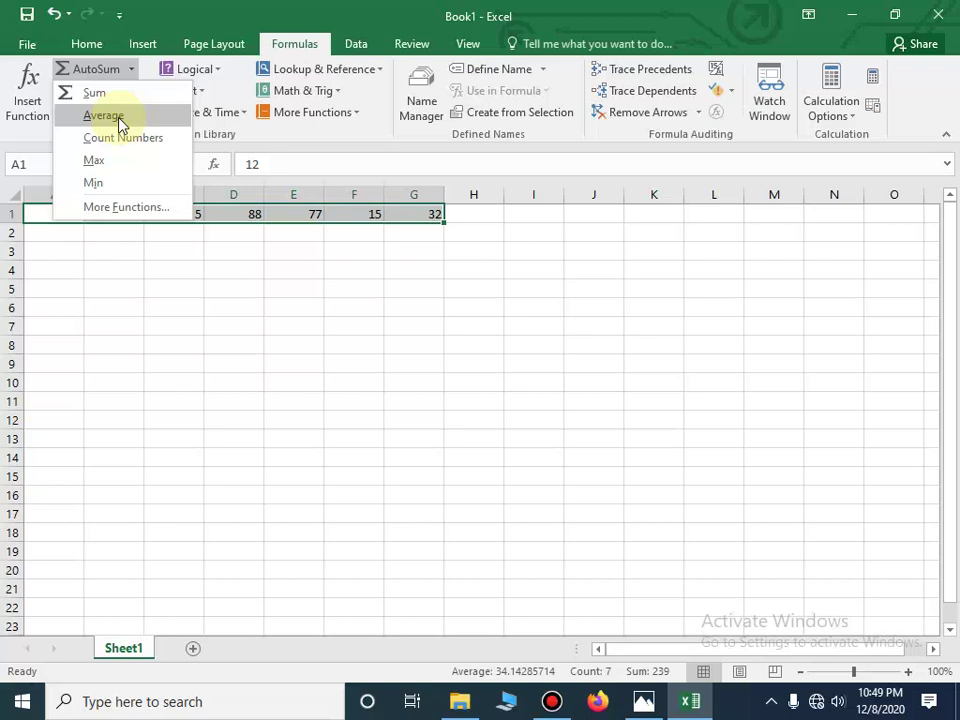
left_click(106, 166)
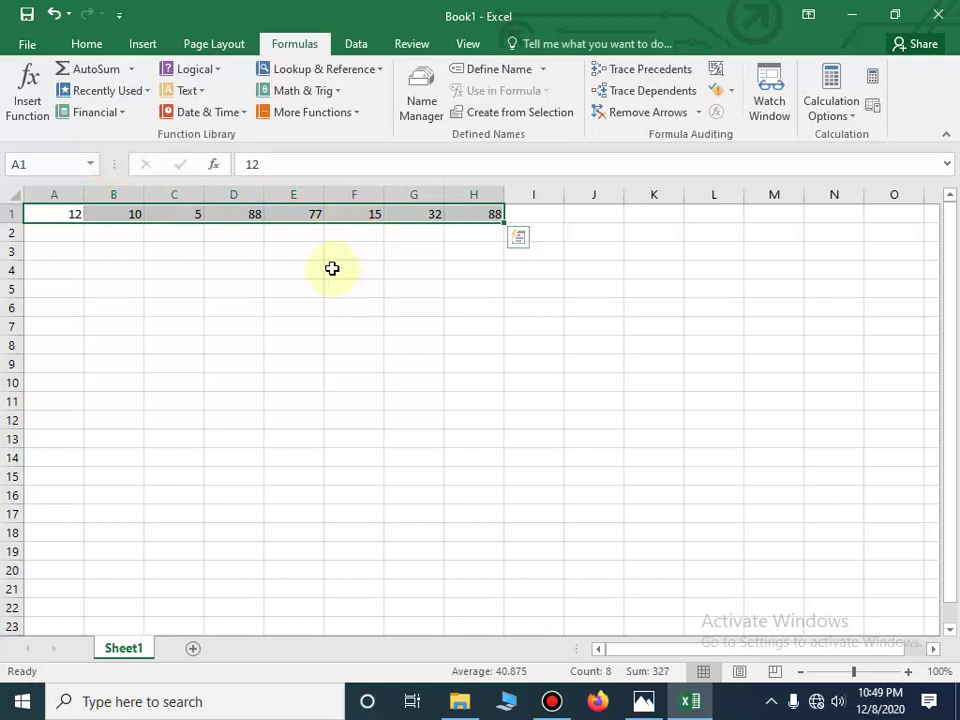
left_click(401, 310)
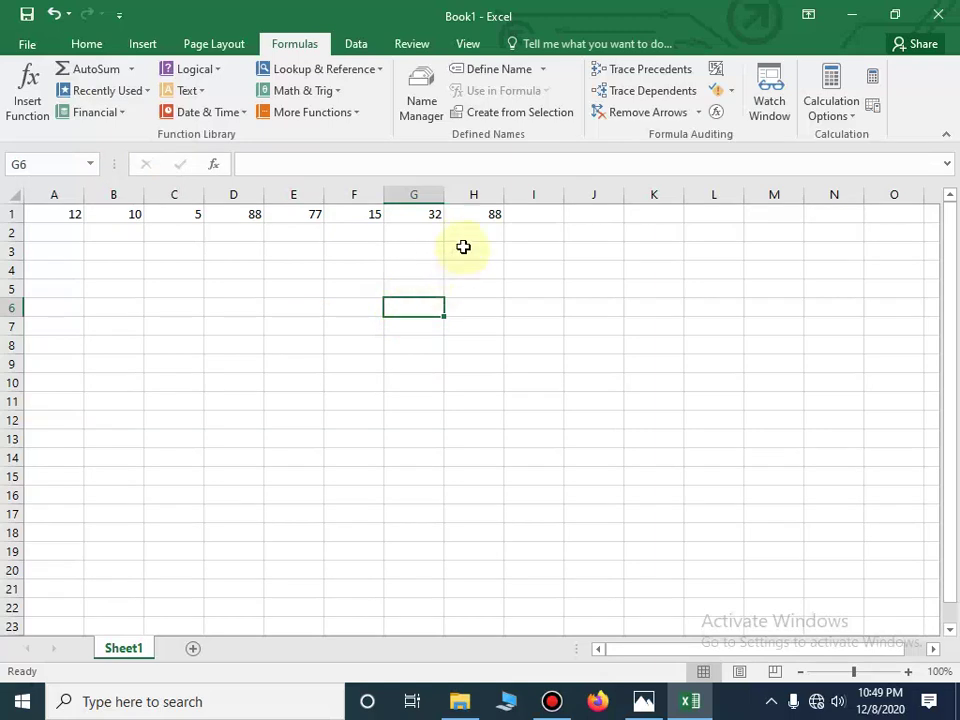
Add AutoSum totals of 327 into I1 and then J1.
left_click_drag(60, 214, 485, 218)
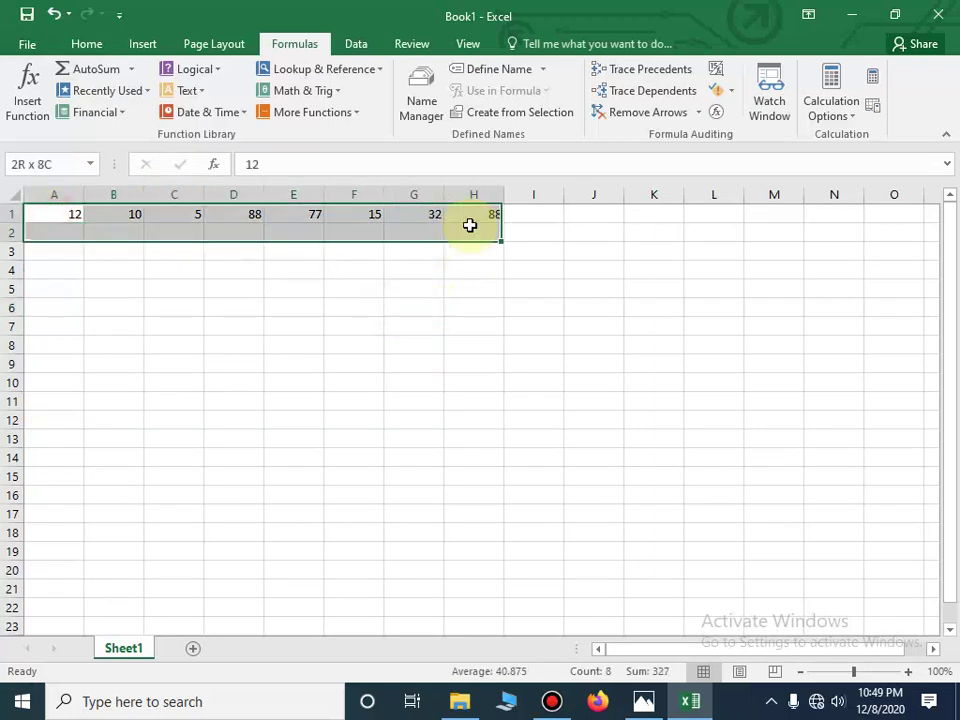
left_click(115, 72)
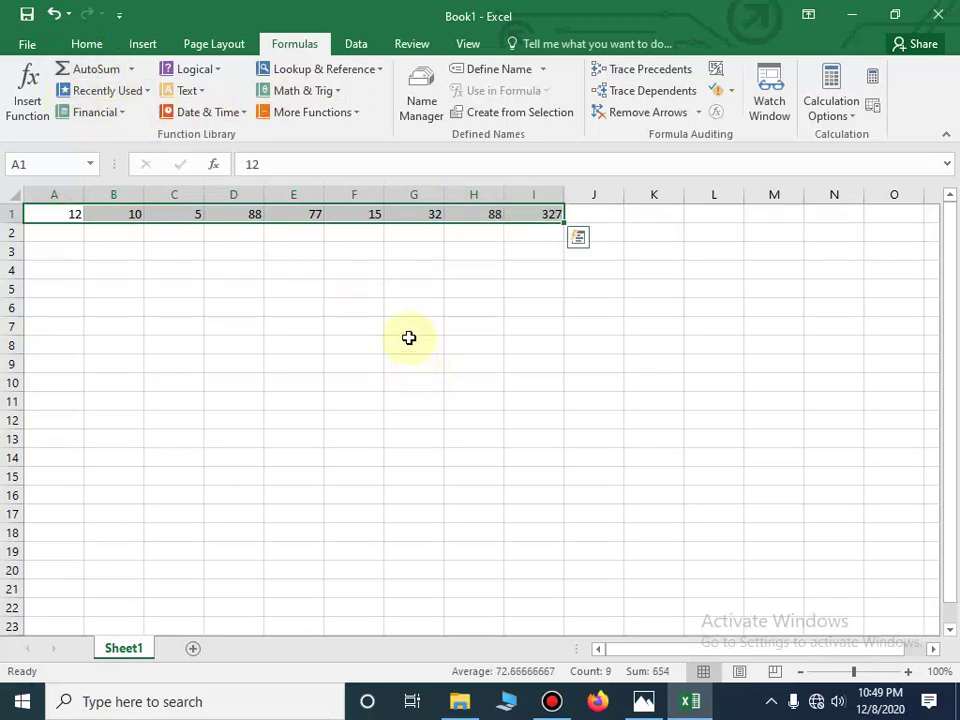
left_click(243, 323)
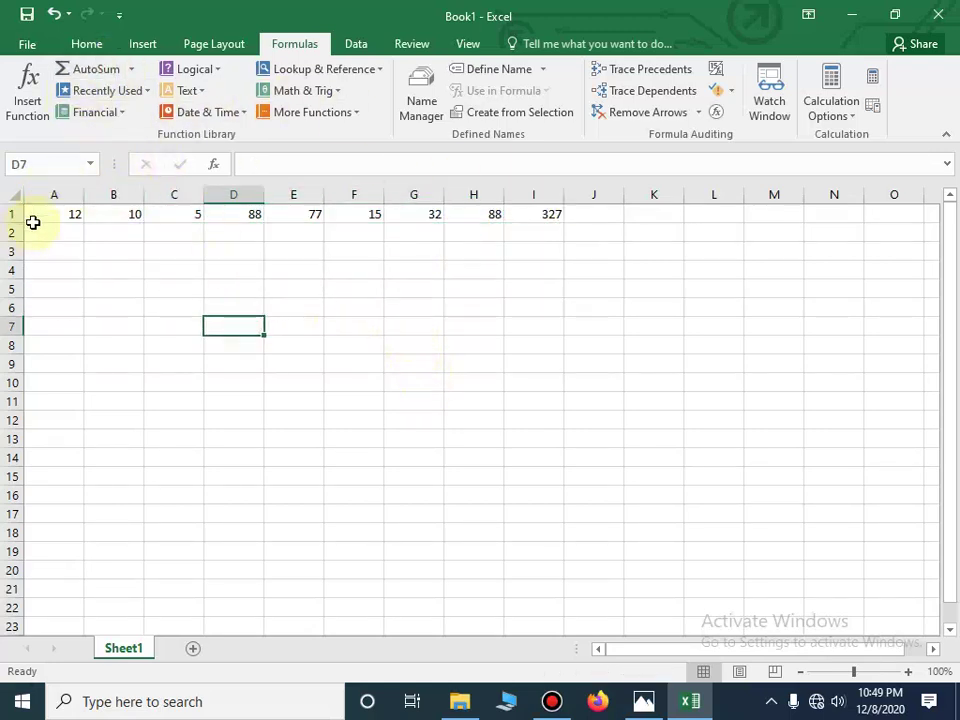
mouse_move(36, 216)
left_mouse_down()
mouse_move(487, 228)
mouse_move(572, 214)
left_mouse_up()
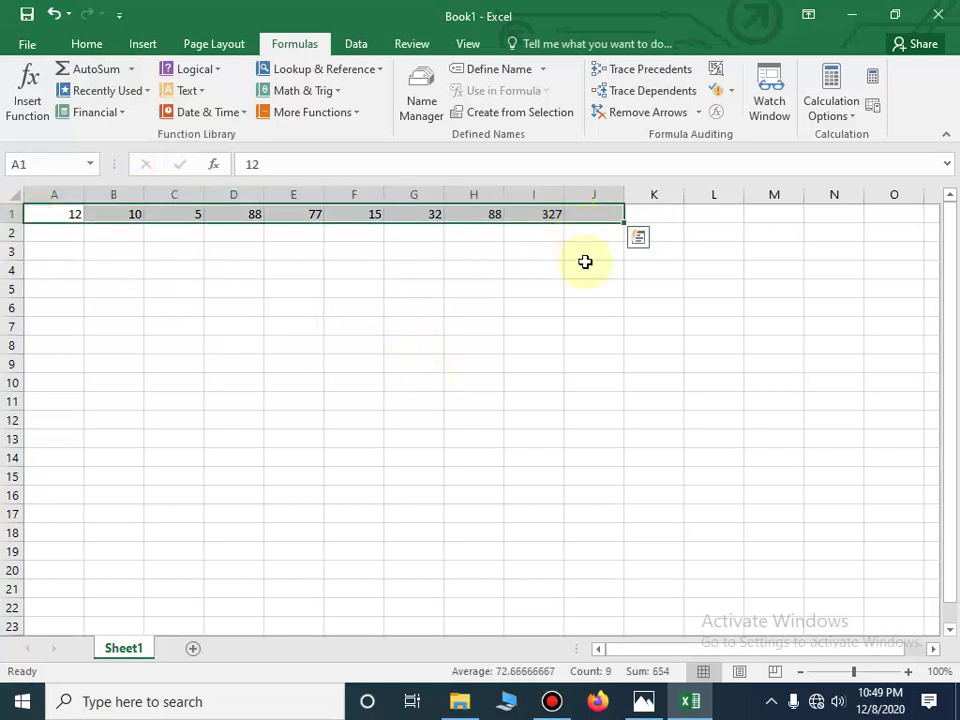
left_click(100, 69)
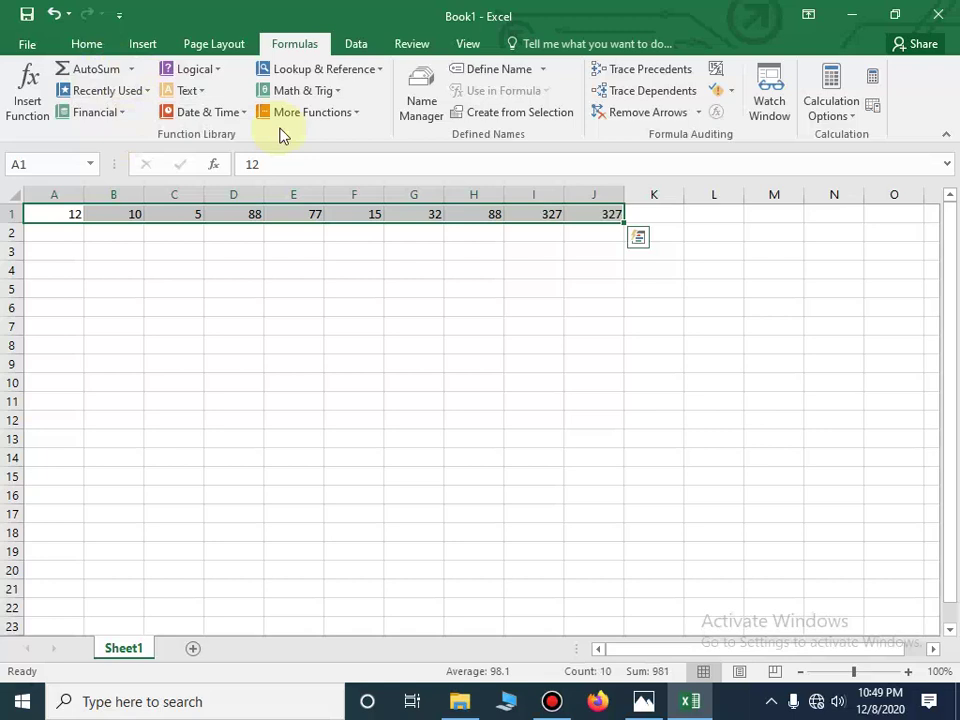
Undo the 327 totals, put Max (88) into I1, then clear H1's MAX formula.
key("ctrl+z")
key("ctrl+z")
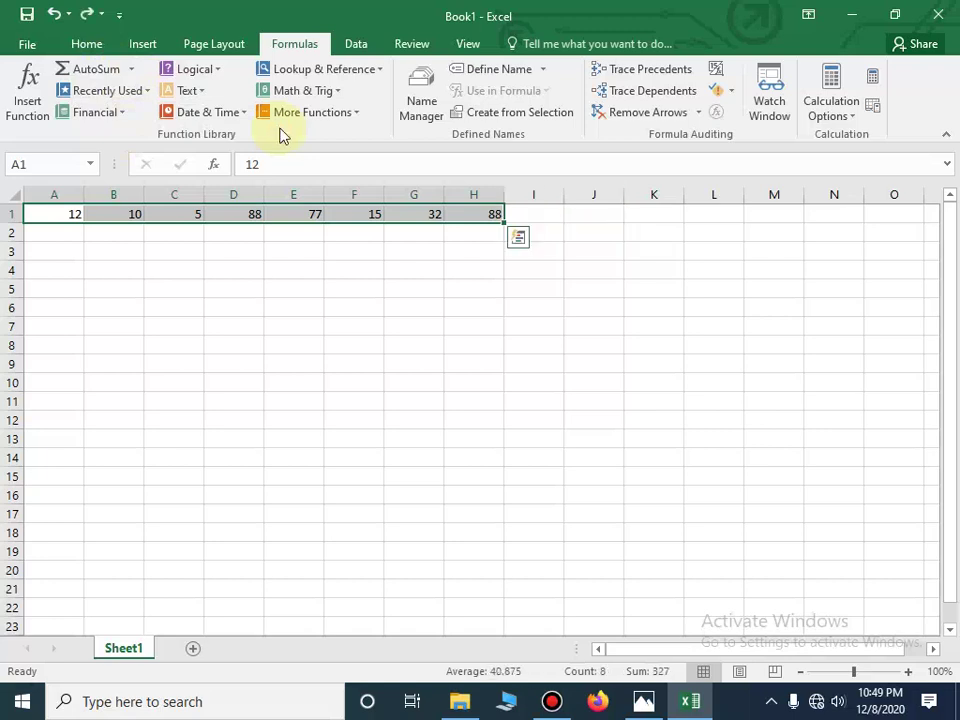
left_click(132, 69)
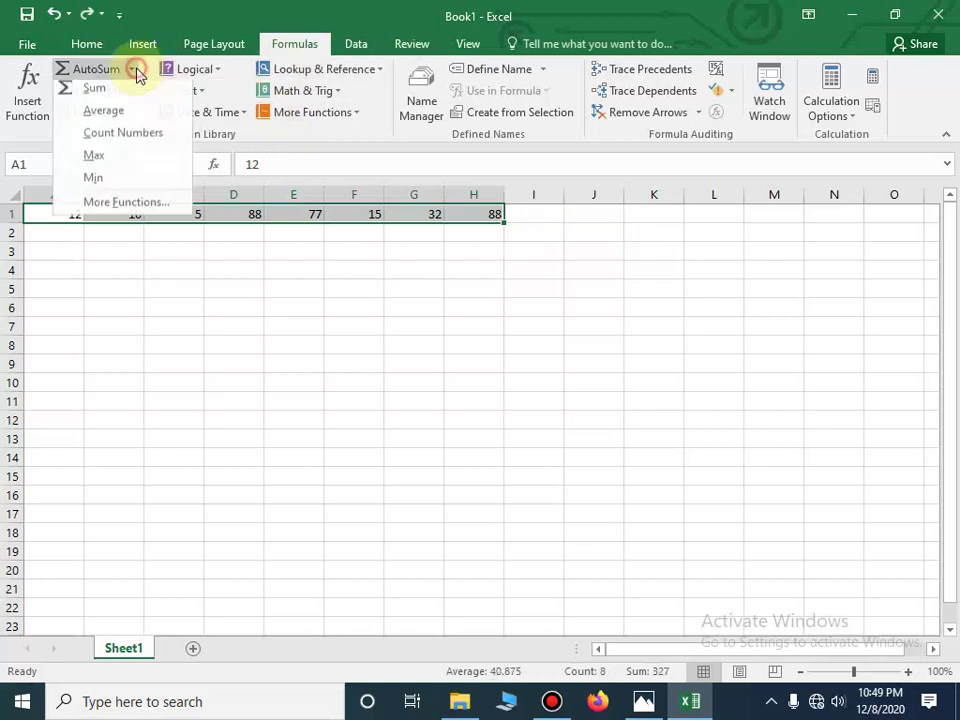
left_click(107, 161)
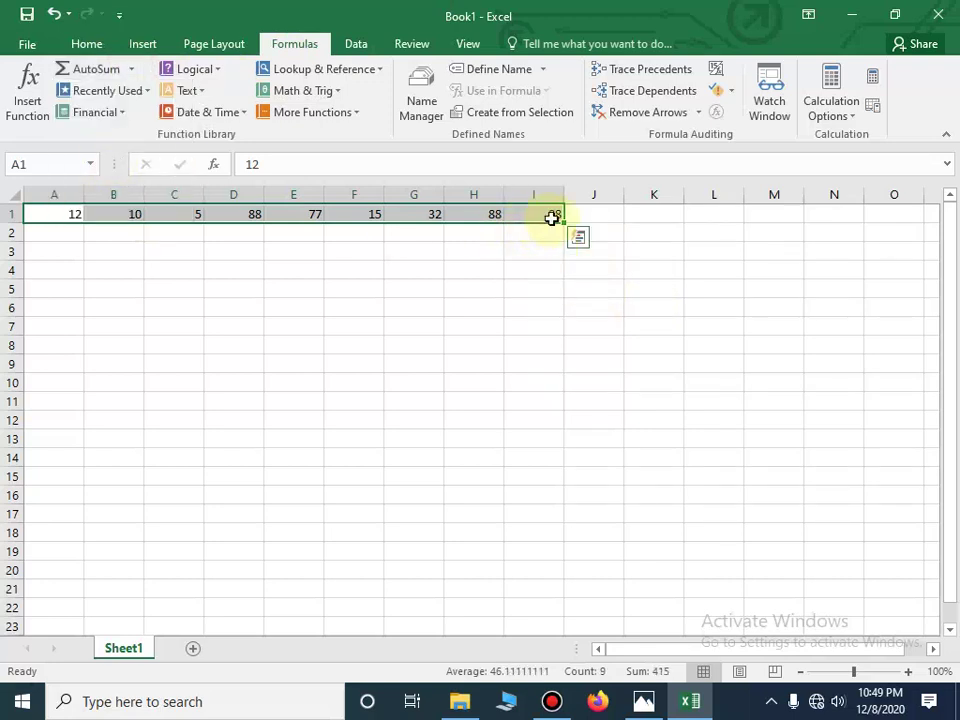
left_click(434, 345)
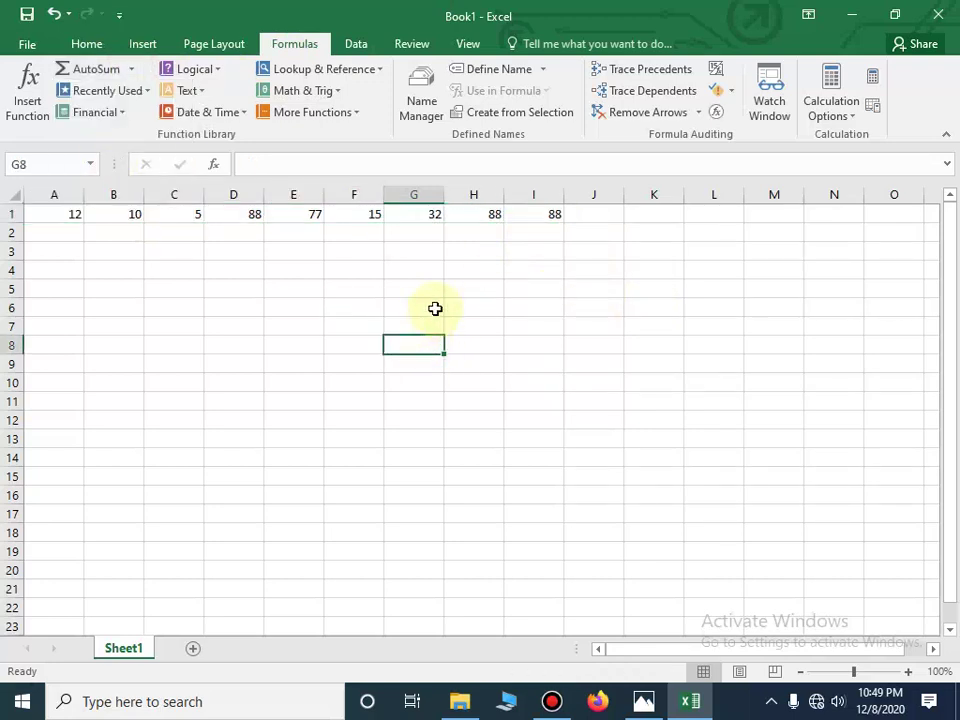
left_click(494, 216)
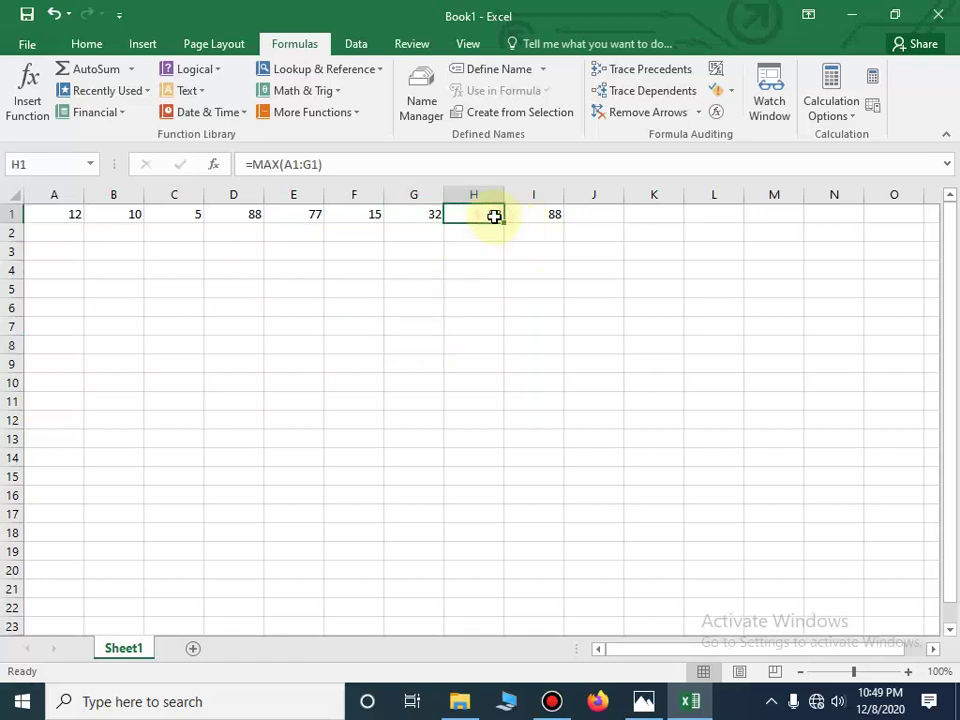
key("Delete")
Change D1 from 88 to 44.
key("Right")
key("Right")
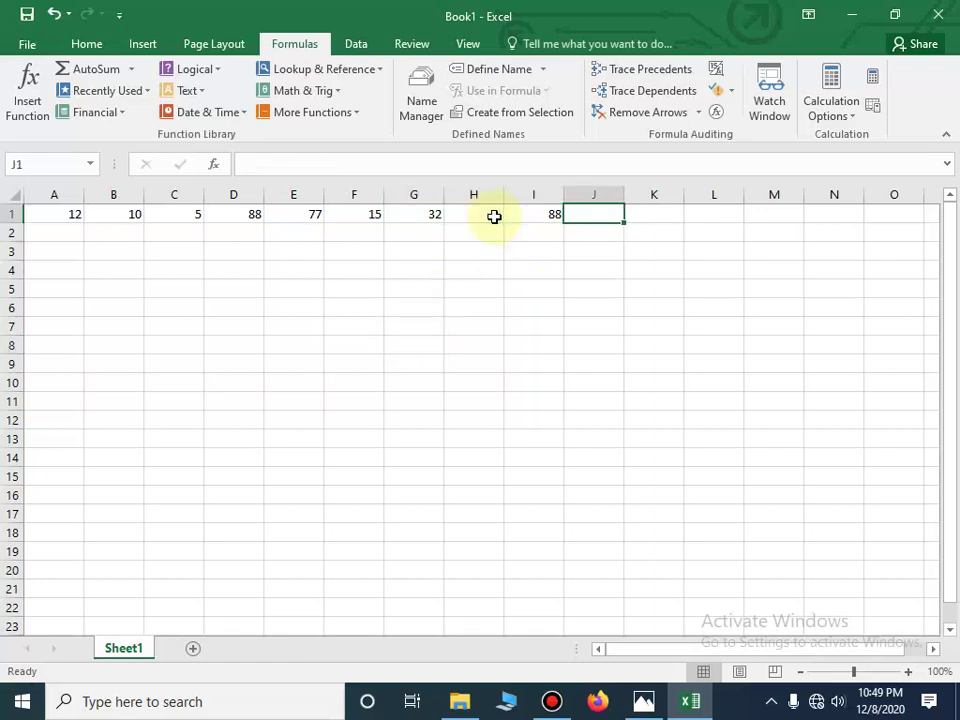
key("Left")
key("Left")
key("Left")
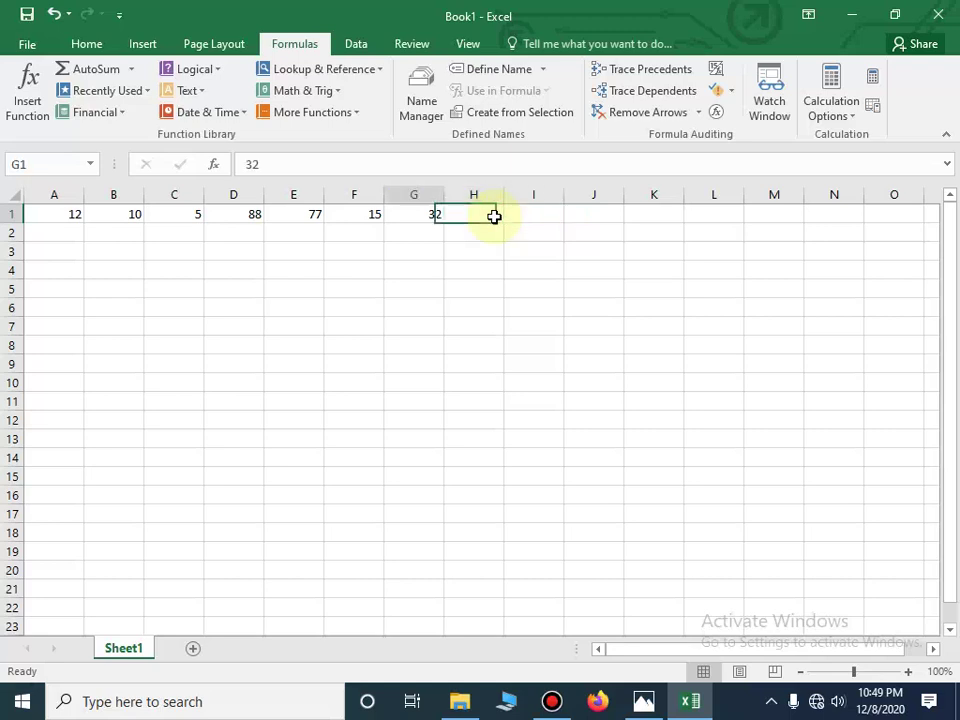
key("Left")
key("Left")
key("Left")
key("Delete")
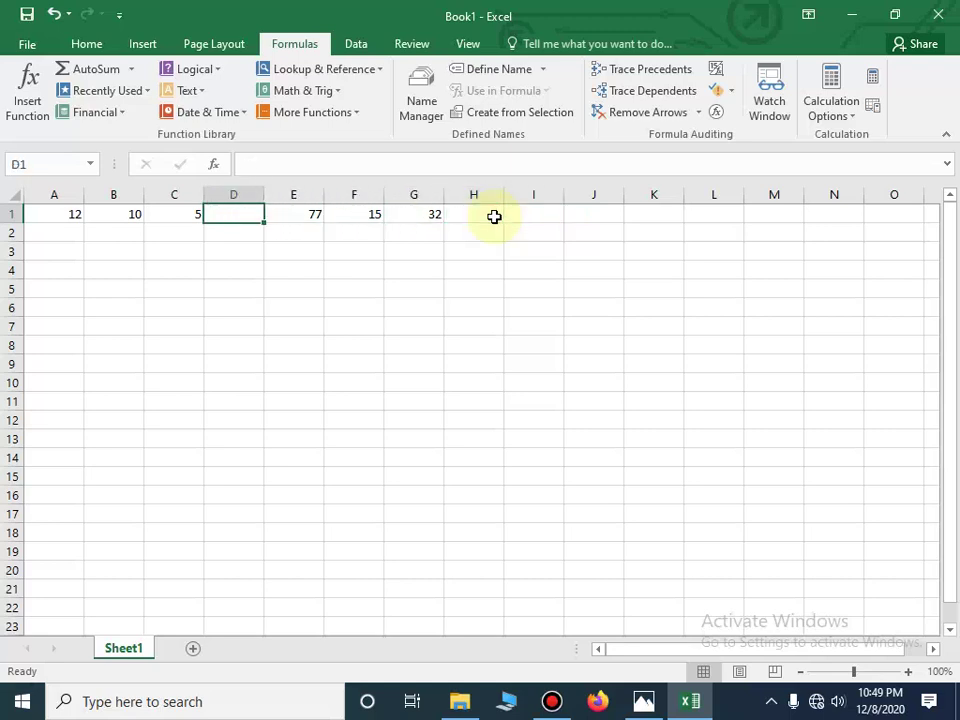
type("44")
left_click(378, 282)
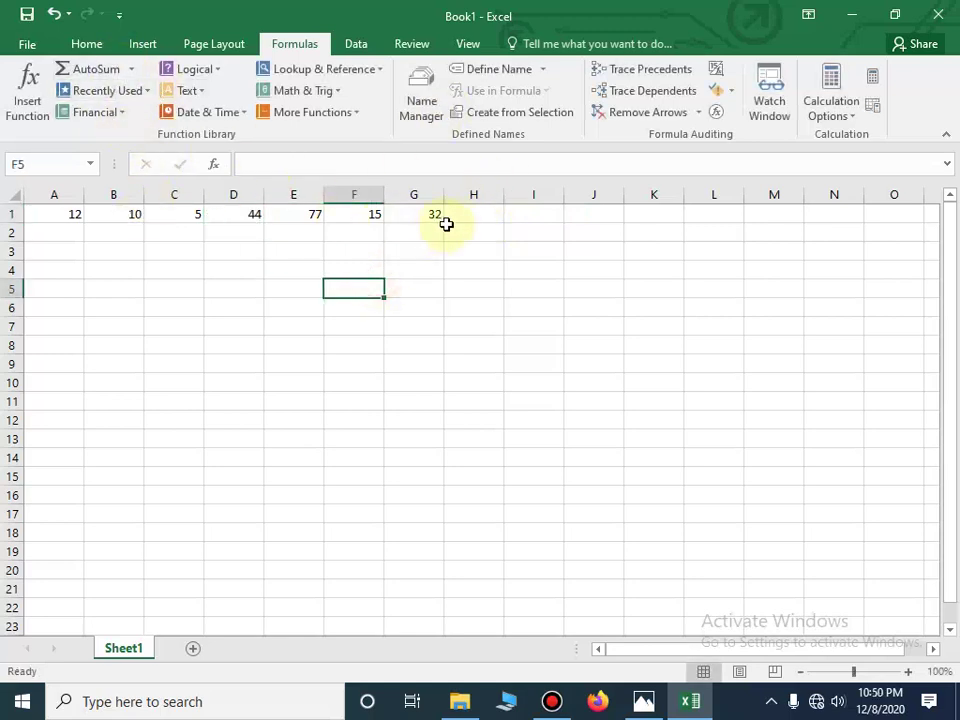
Recompute the maximum of A1:G1 in H1 with AutoSum Max, giving 77.
left_click_drag(446, 224, 8, 212)
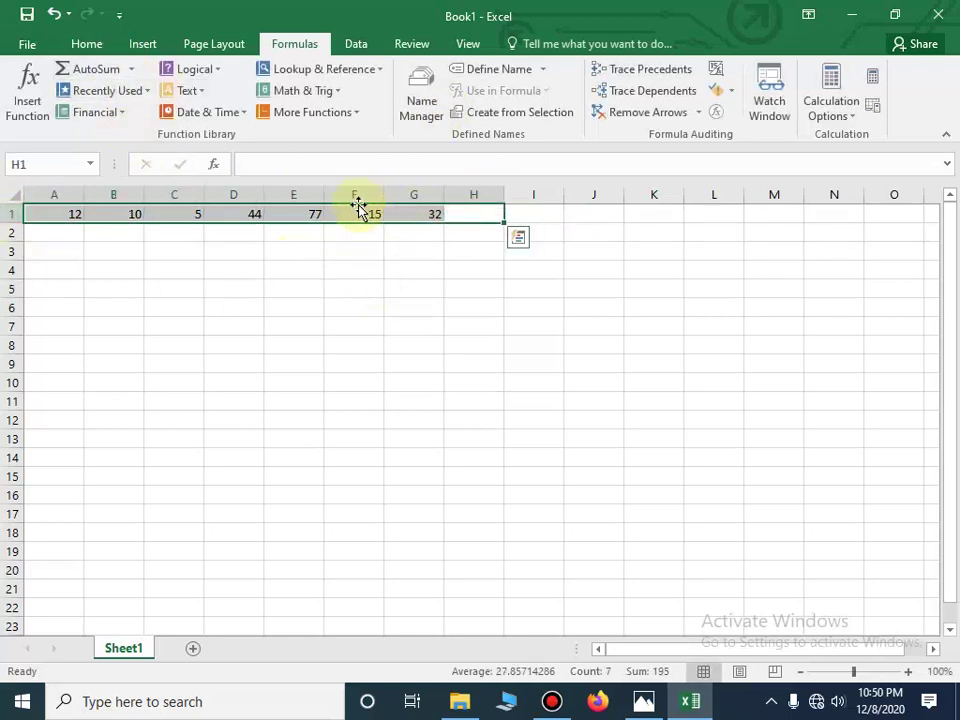
left_click(130, 69)
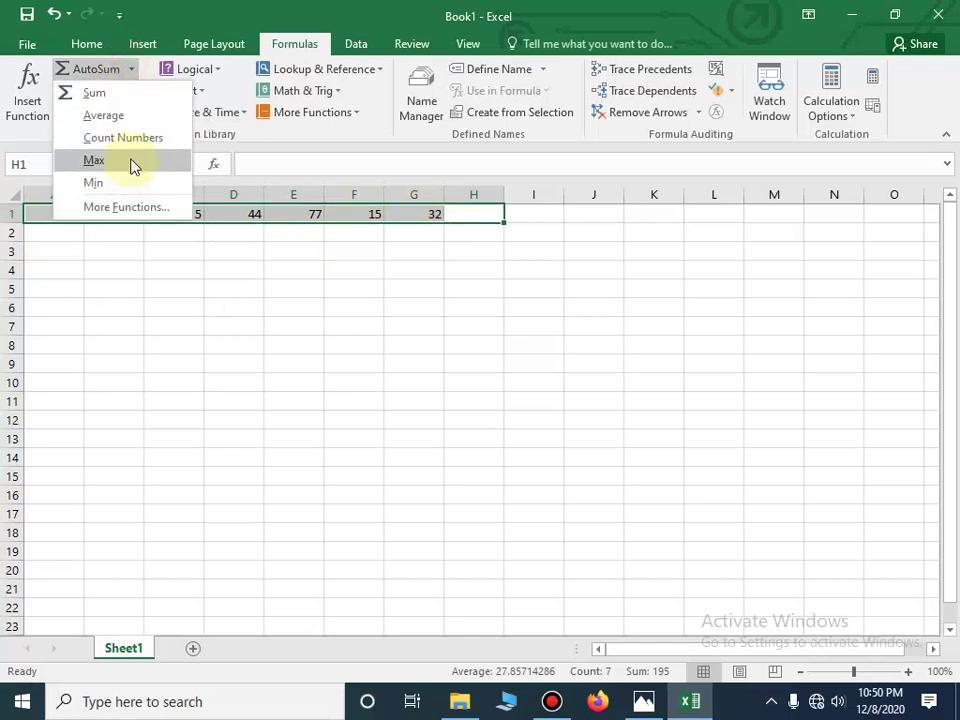
left_click(132, 164)
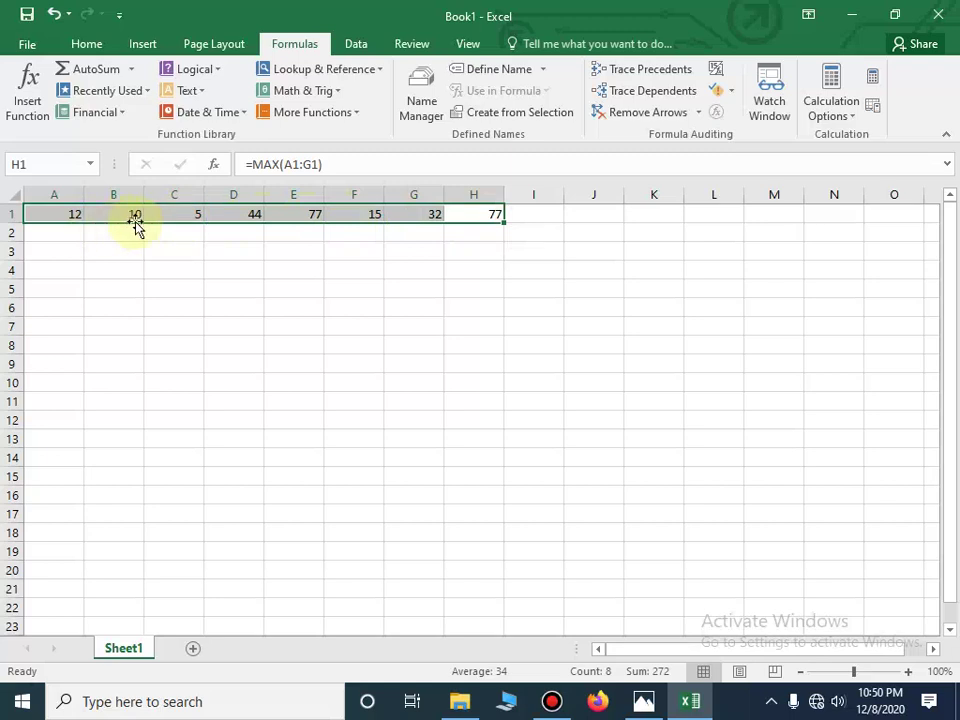
left_click(347, 322)
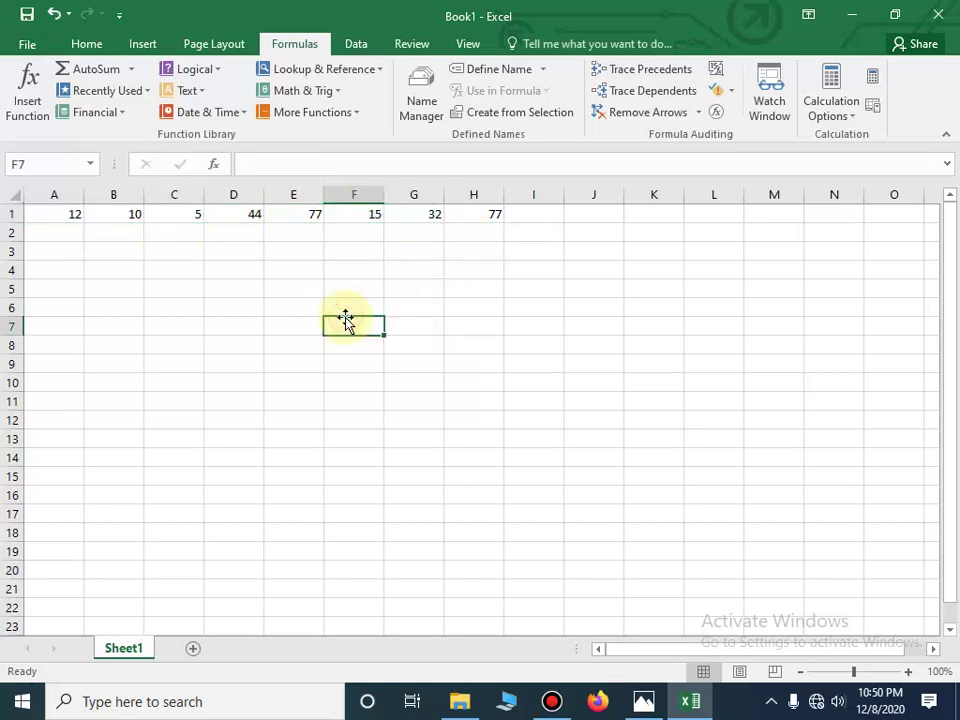
Put =MIN(A1:H1) into I1 via AutoSum Min, showing 5.
left_click_drag(519, 214, 83, 211)
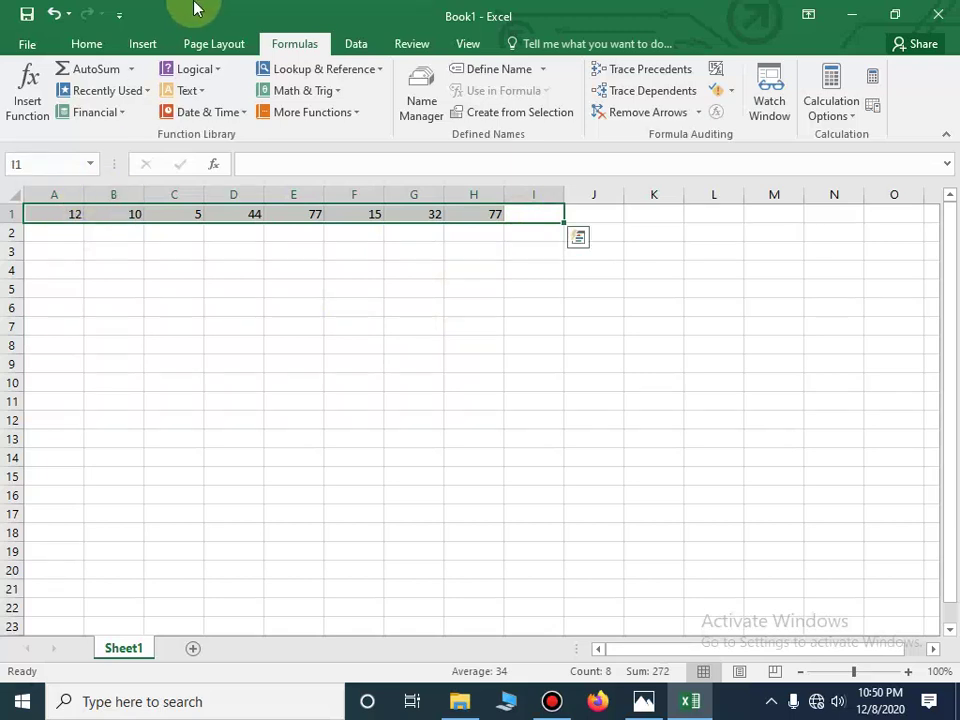
left_click(134, 69)
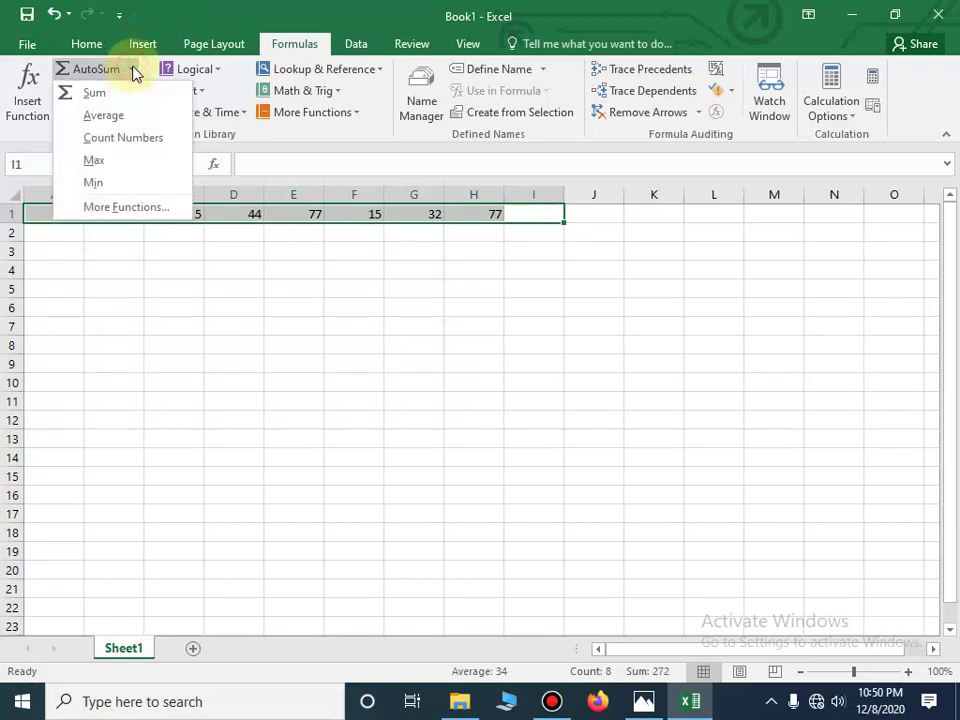
left_click(105, 188)
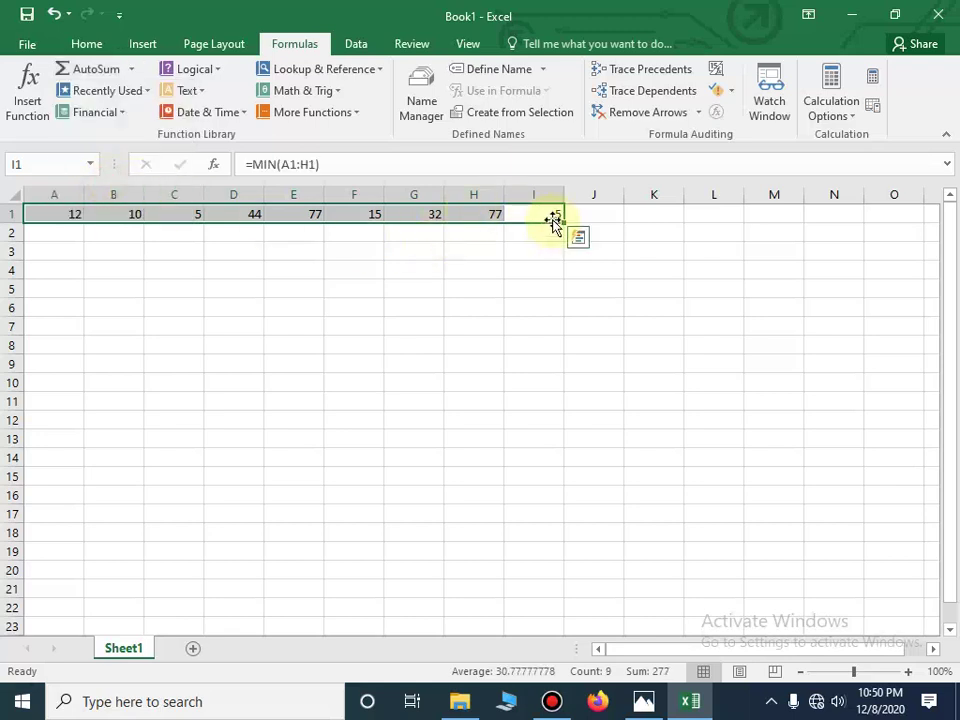
Change C1 from 5 to 25.
left_click(392, 268)
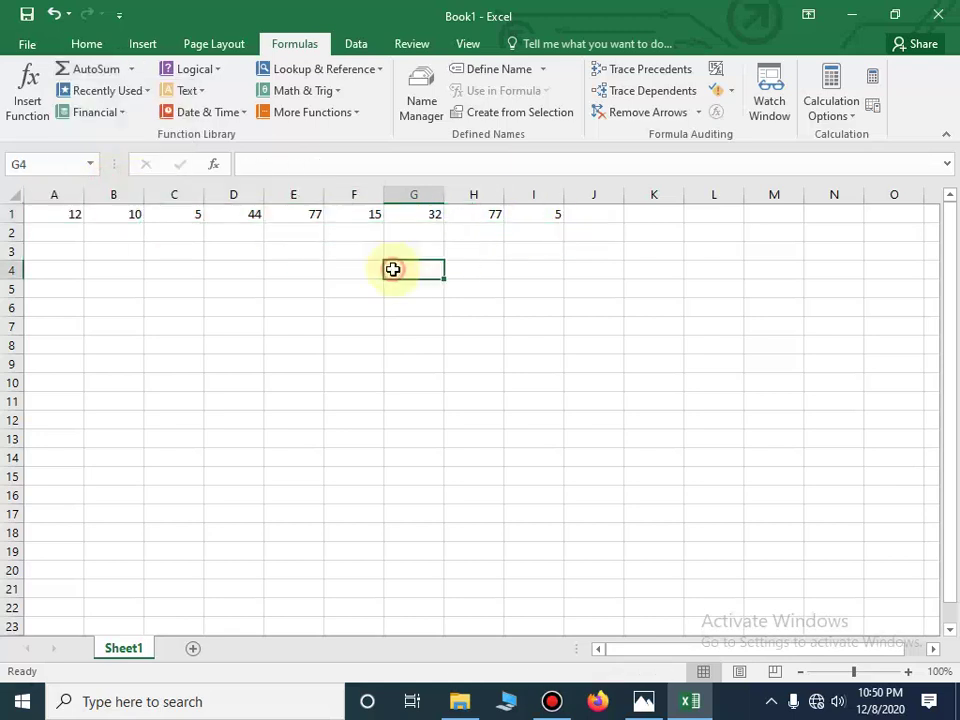
left_click(230, 230)
left_click(245, 212)
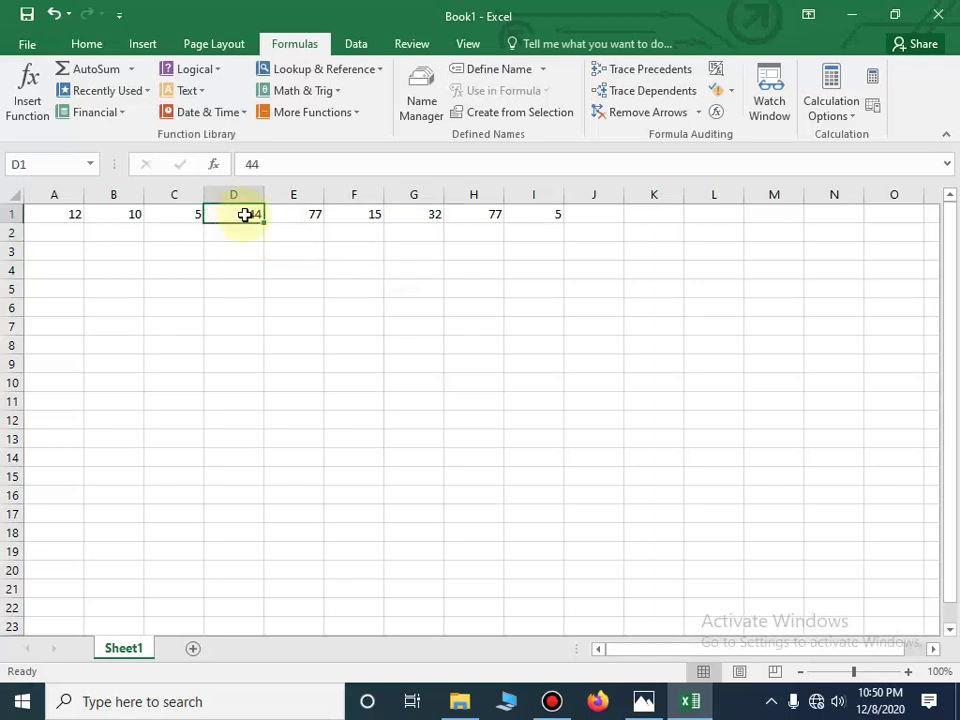
left_click(193, 218)
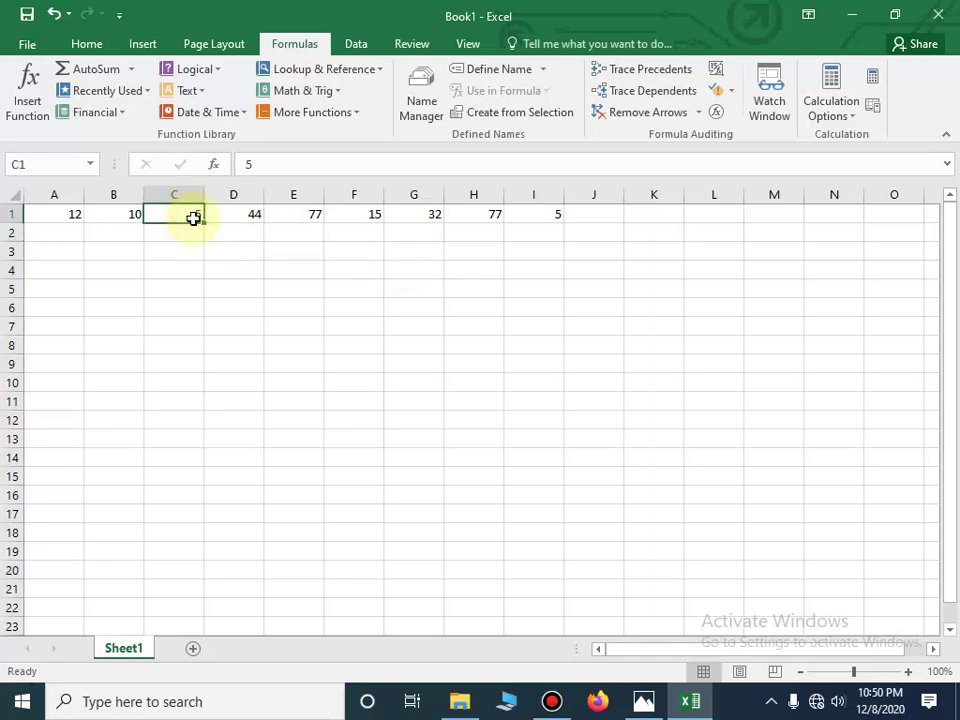
type("2")
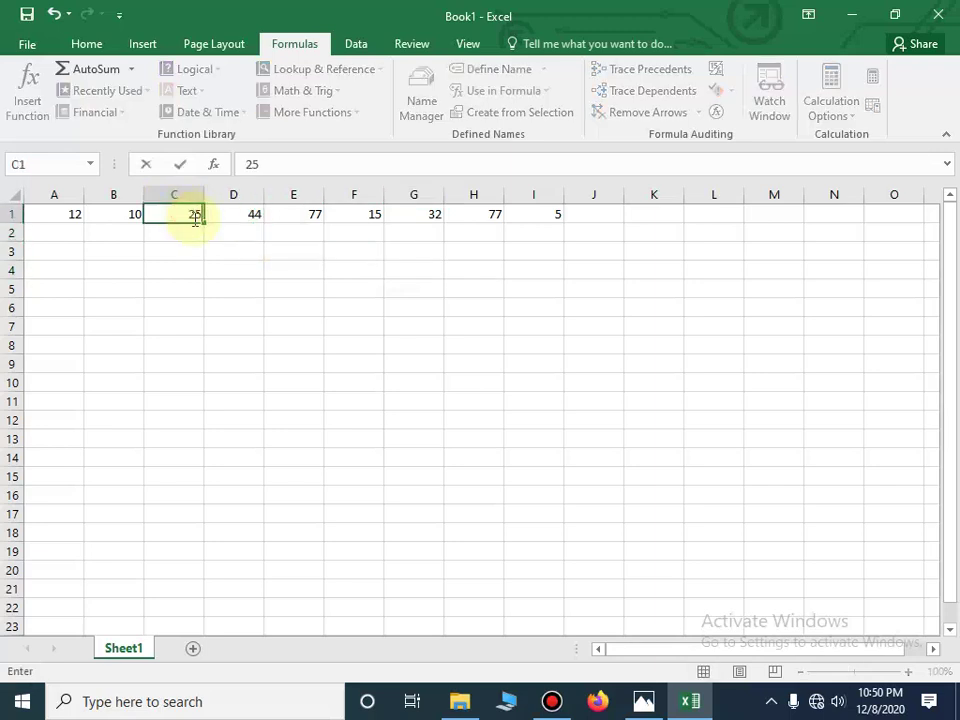
left_click(289, 343)
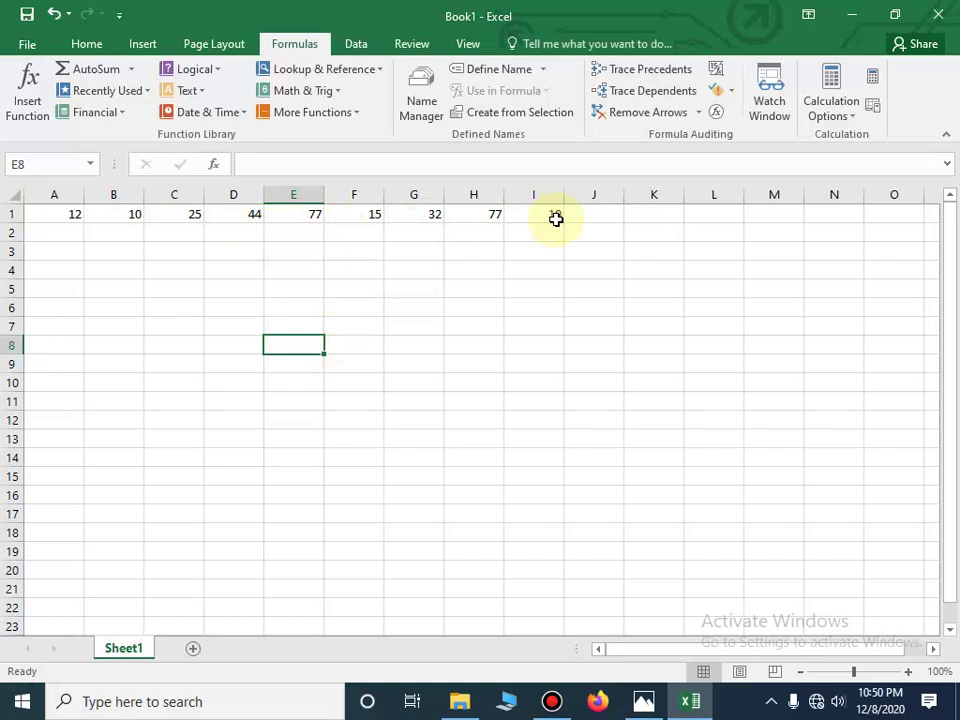
Change B1 from 10 to 14, updating I1's minimum to 12.
left_click(134, 213)
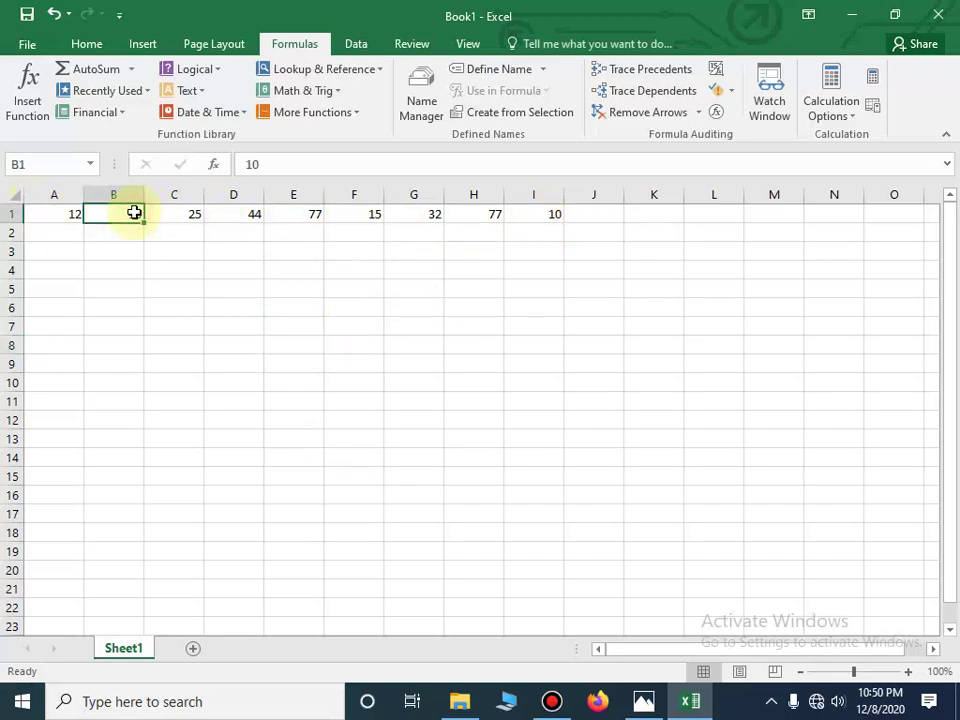
type("14")
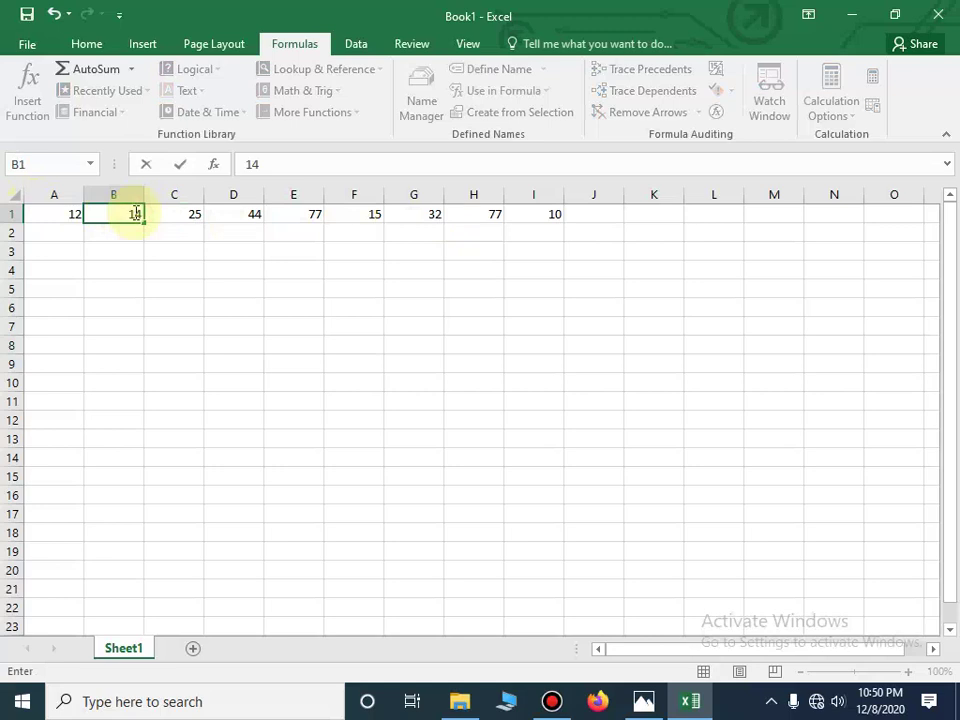
key("Return")
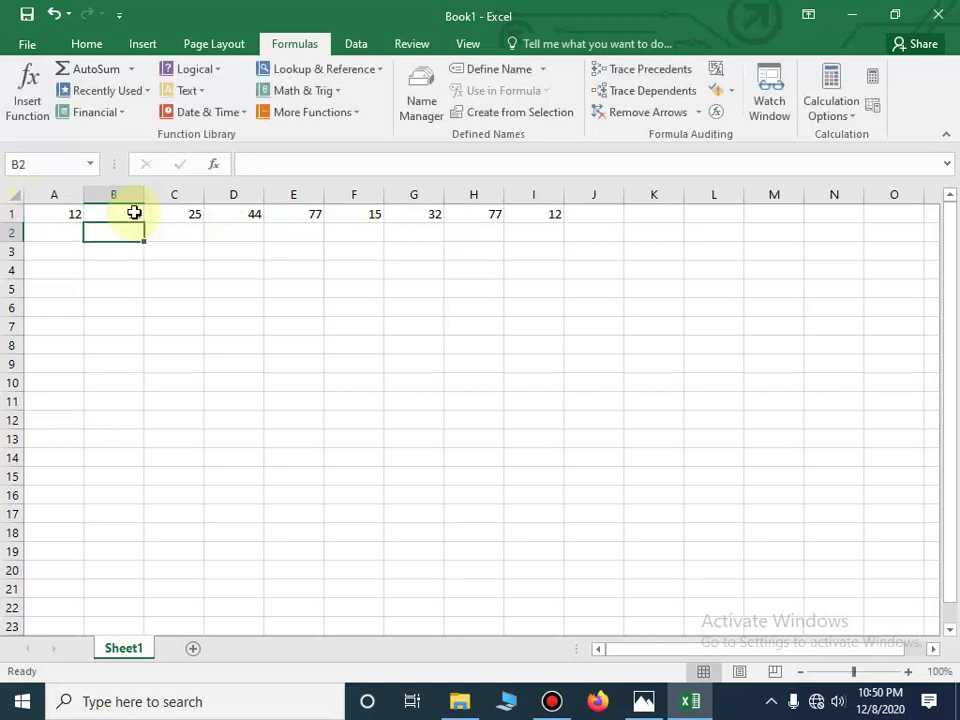
left_click(296, 312)
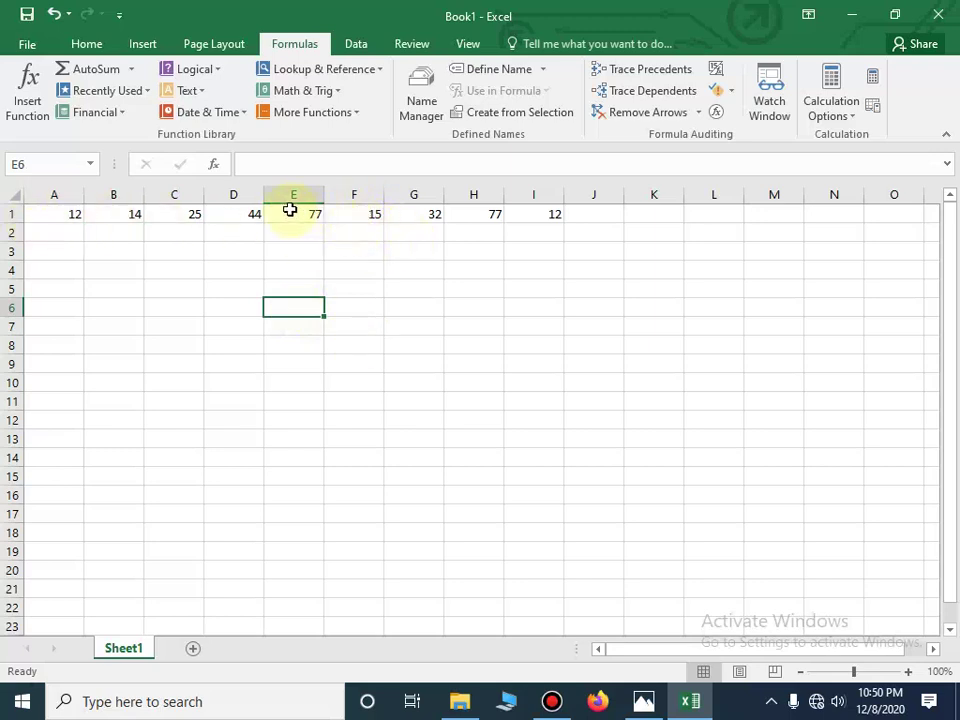
Check C1 and H1's MAX formula, then minimise Excel.
left_click(191, 213)
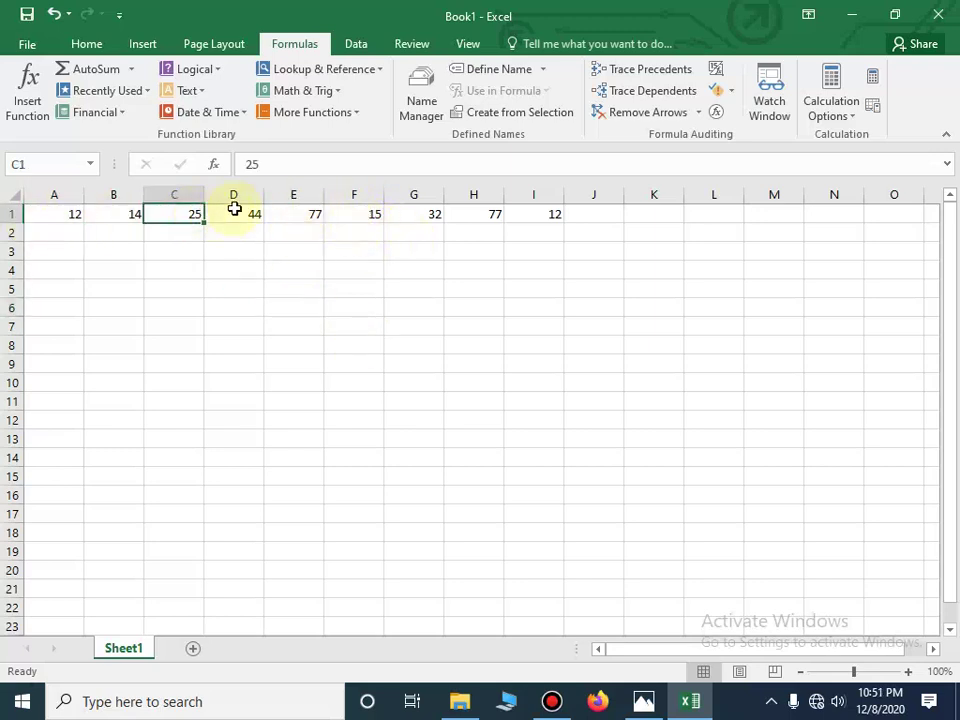
left_click(495, 214)
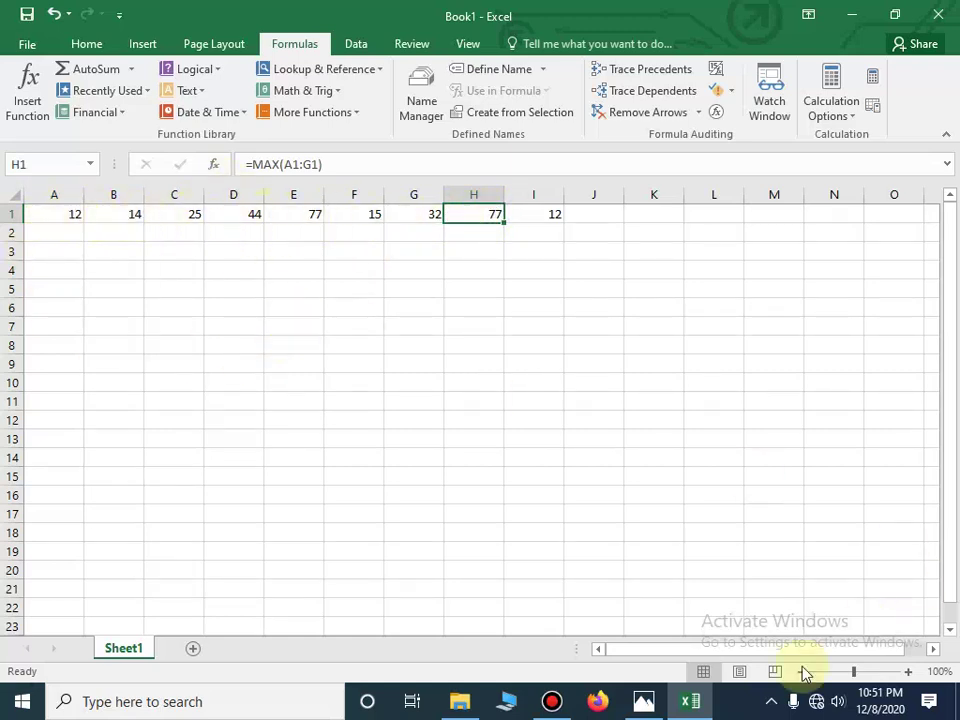
left_click(855, 17)
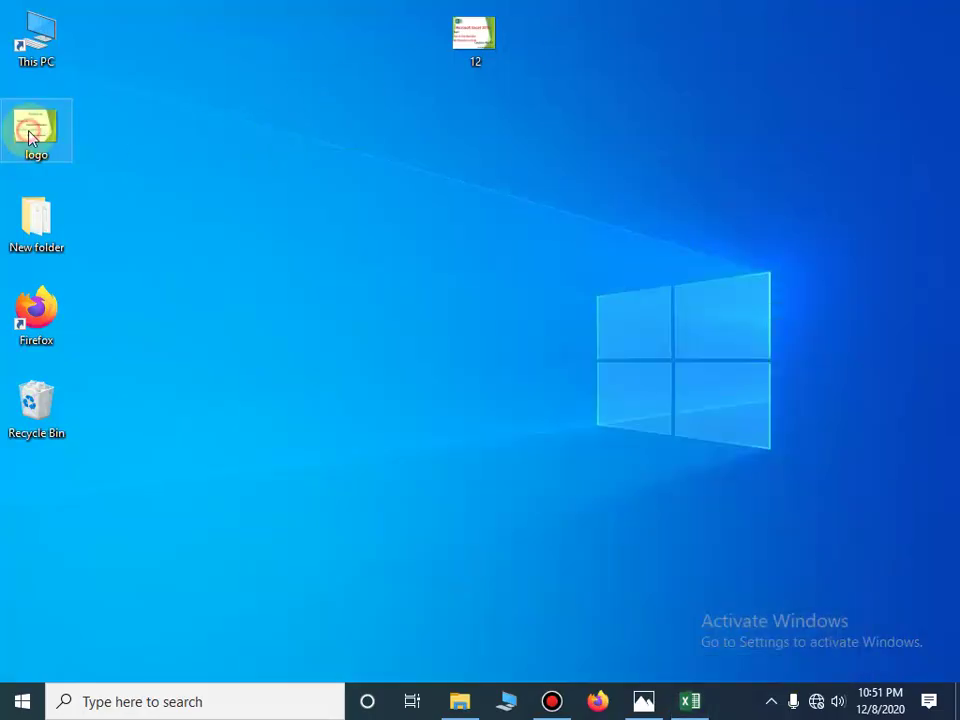
Open logo.png from the desktop and show it full screen in Photos.
double_click(30, 136)
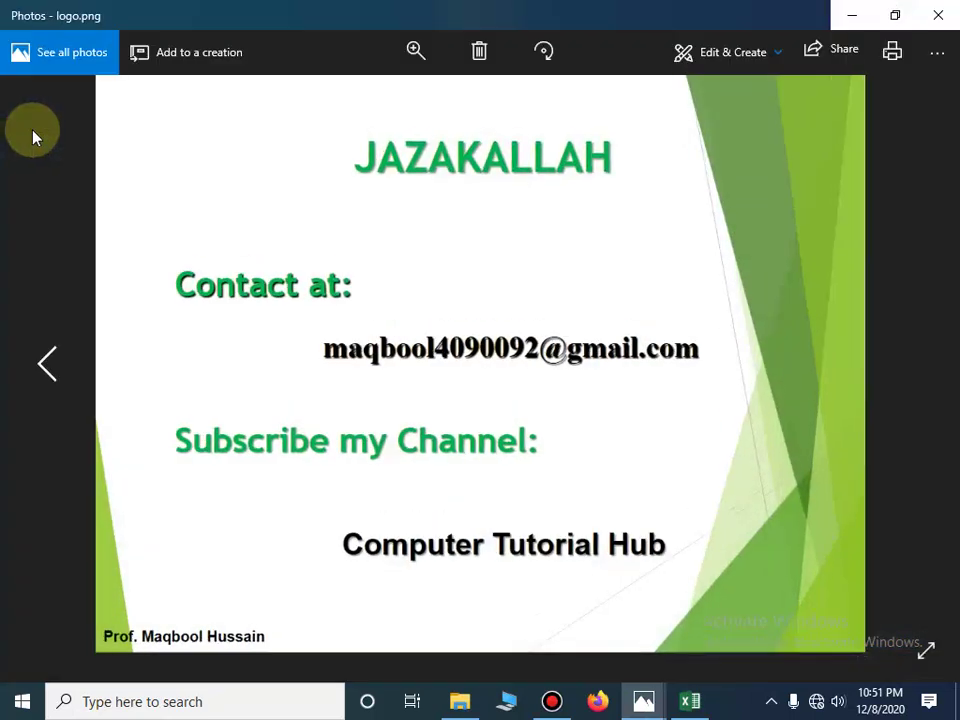
left_click(924, 648)
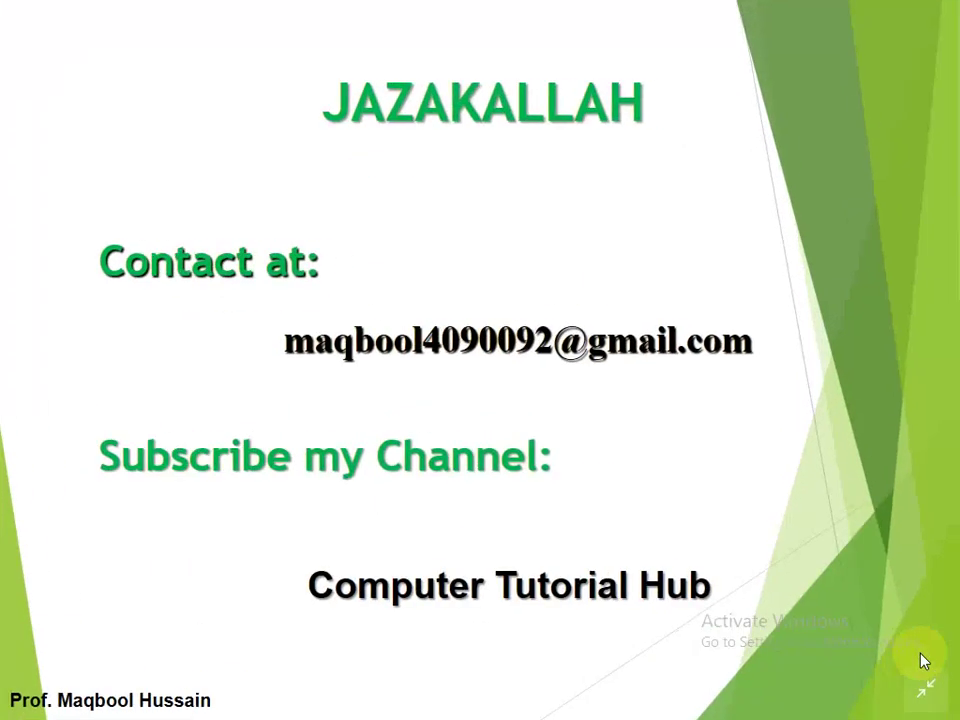